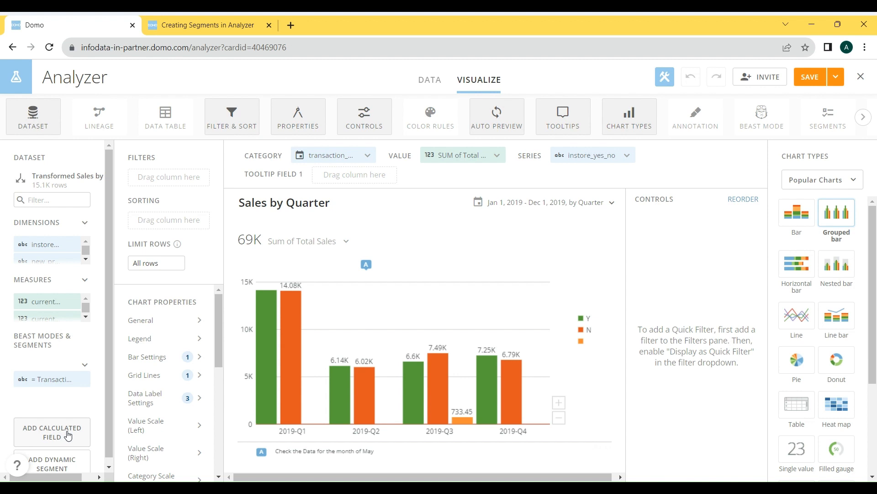
- Start a new calculated field and name it Unit Cost
click(68, 434)
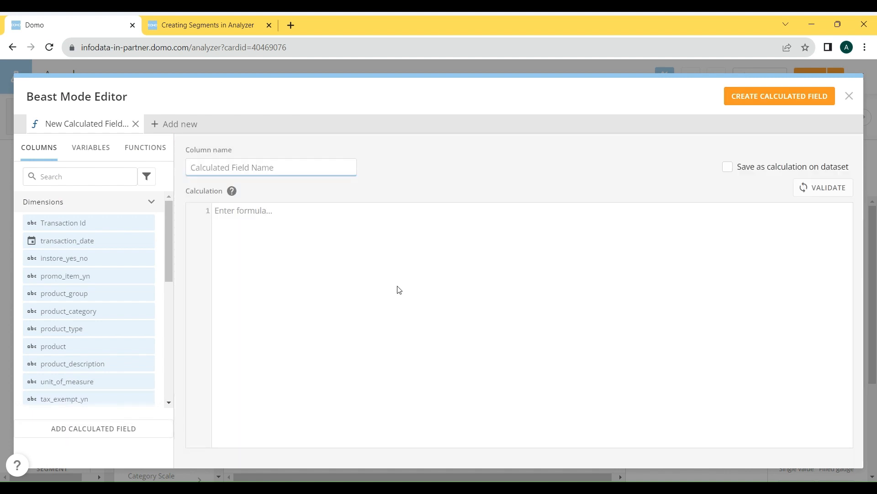
scroll(104, 280, down, 8)
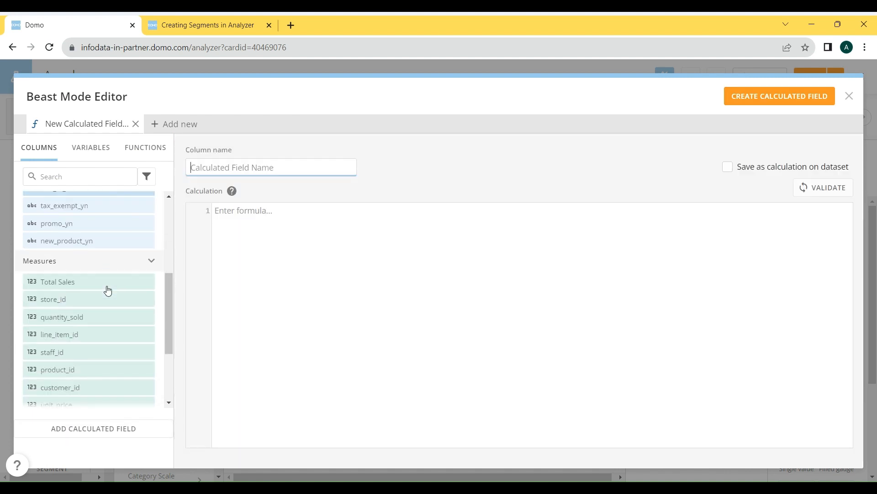
scroll(147, 278, down, 1)
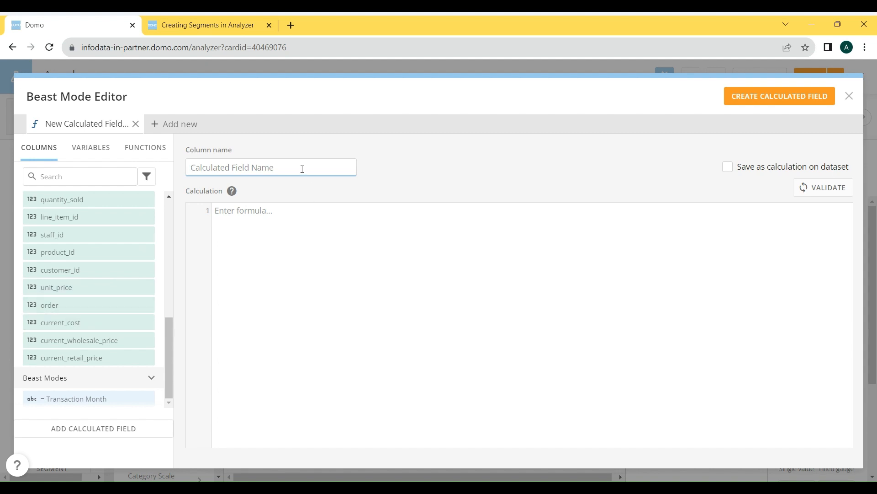
text(Unit)
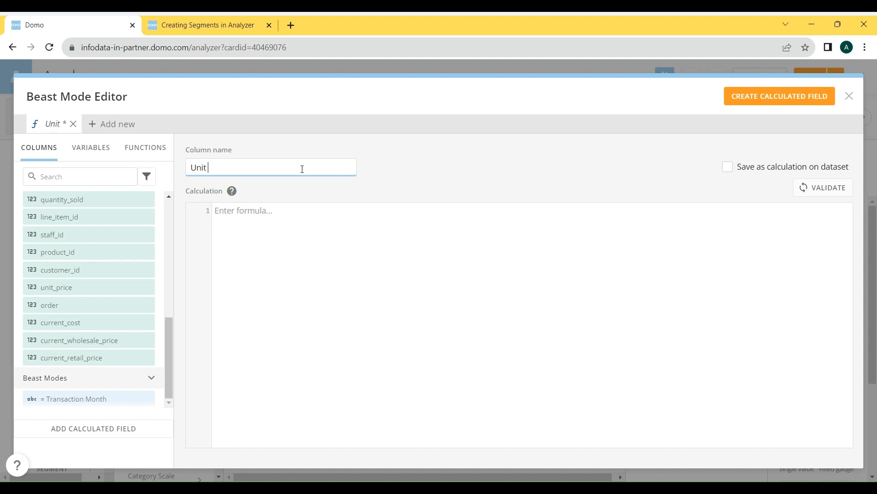
text( Cost)
- Enter the calculation SUM(`unit_price`) * SUM(`current_cost`) as the Unit Cost formula
click(321, 208)
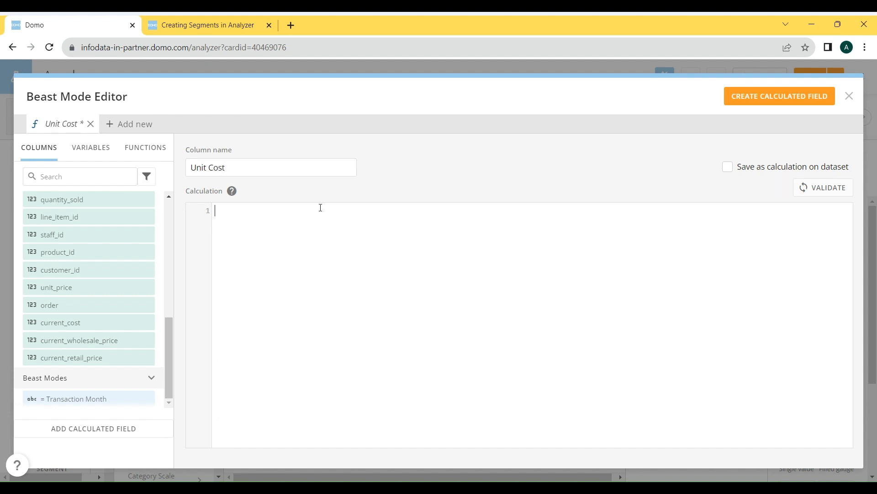
text(su)
key(Return)
text(Uni)
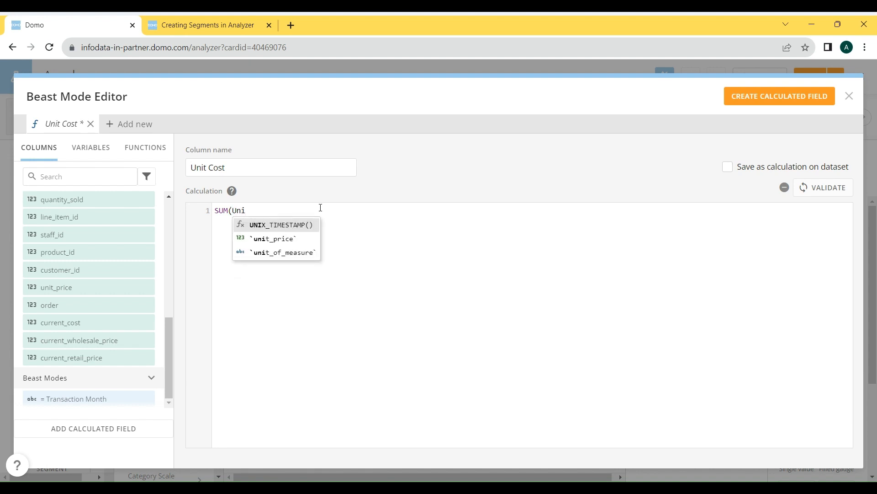
key(Down)
key(Return)
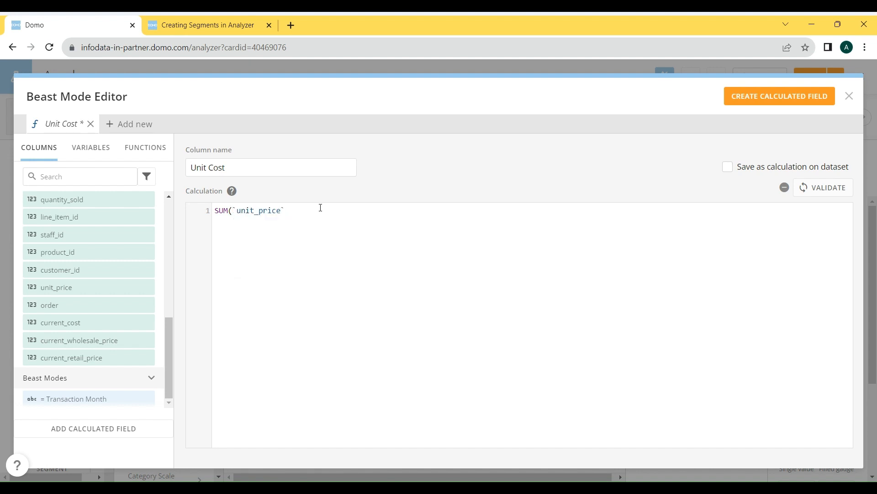
text() * SUM)
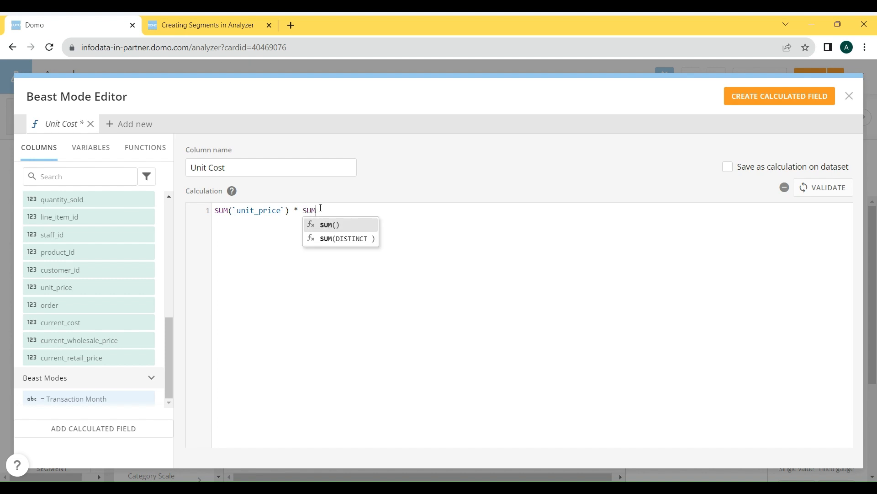
text((curre)
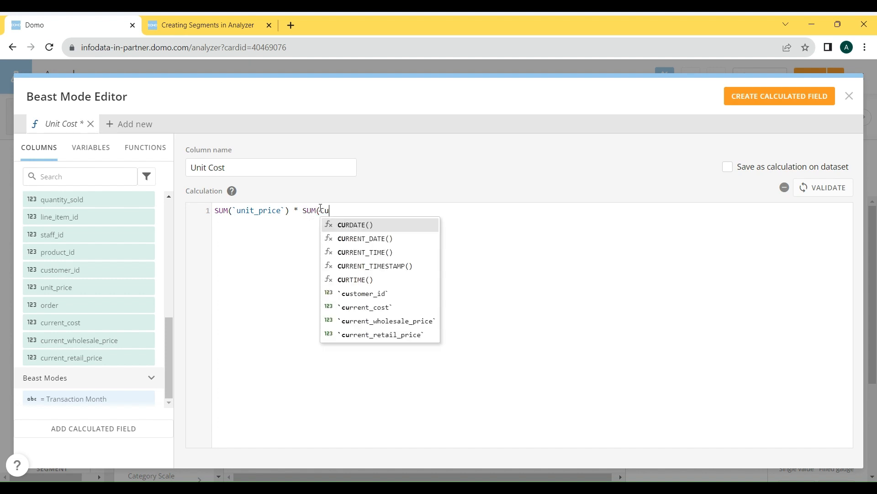
key(Down)
key(Down)
key(Down)
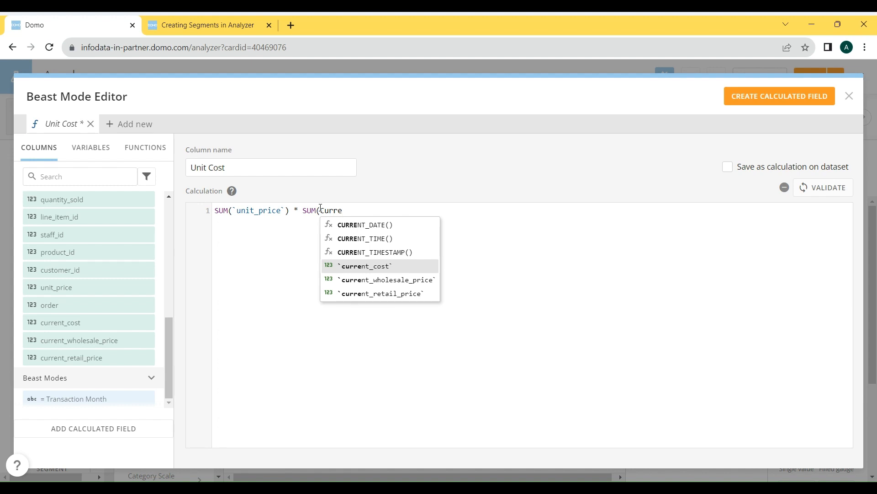
key(Return)
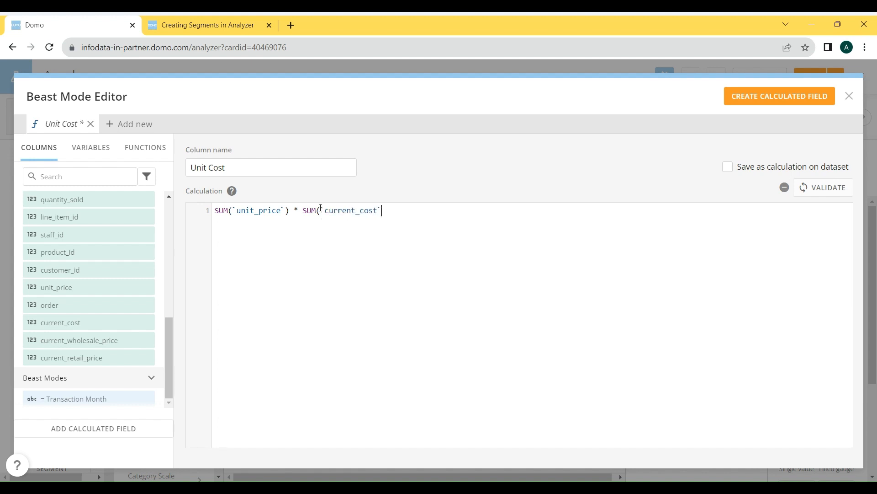
text())
- Set Unit Cost to be saved as a calculation on the dataset, then validate the formula and create the field
click(790, 168)
click(728, 167)
click(728, 173)
click(824, 188)
click(733, 96)
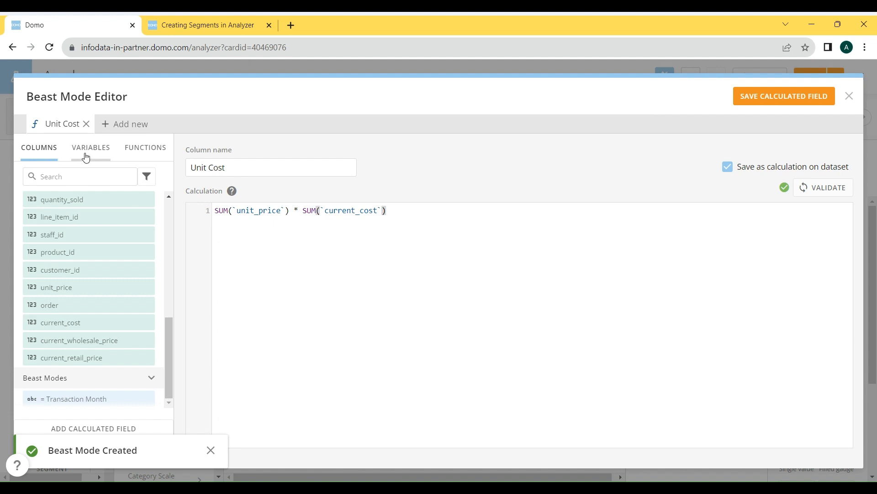
- Browse the functions available for calculated fields, limiting them to the Mathematical category
click(137, 155)
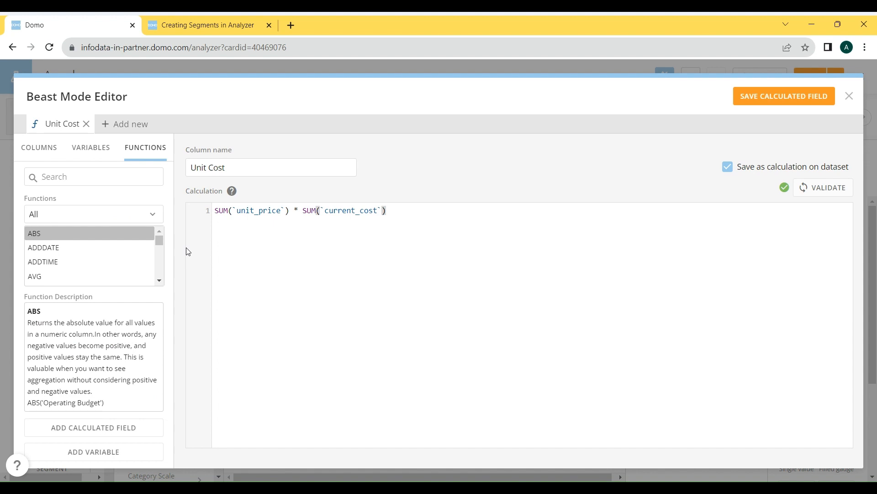
click(110, 218)
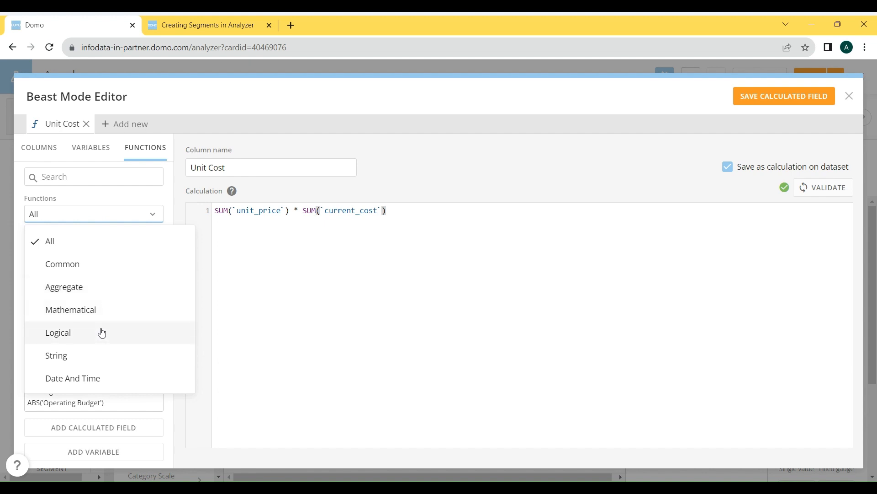
click(98, 308)
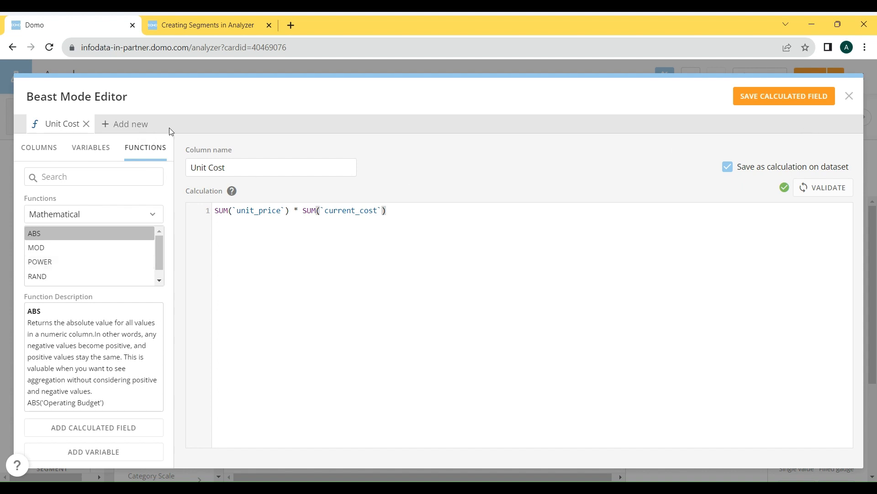
- Save the calculated field, close the editor and replace the chart's value column with Unit Cost
click(784, 98)
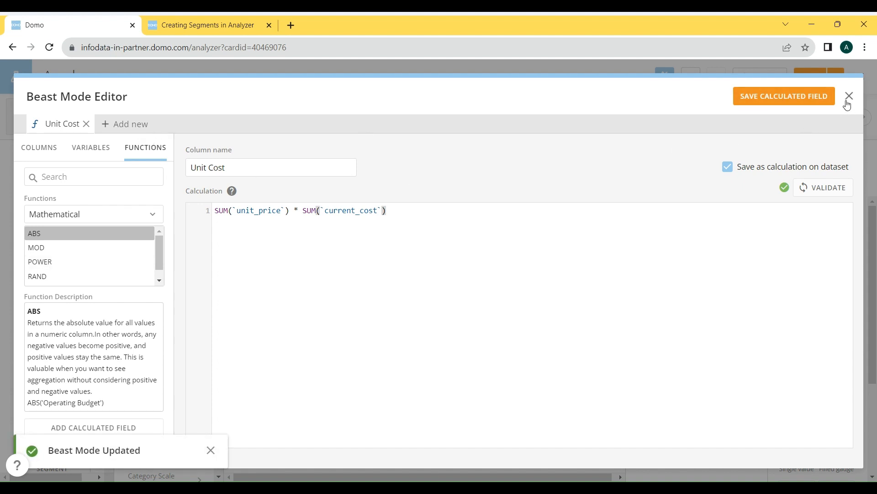
click(849, 101)
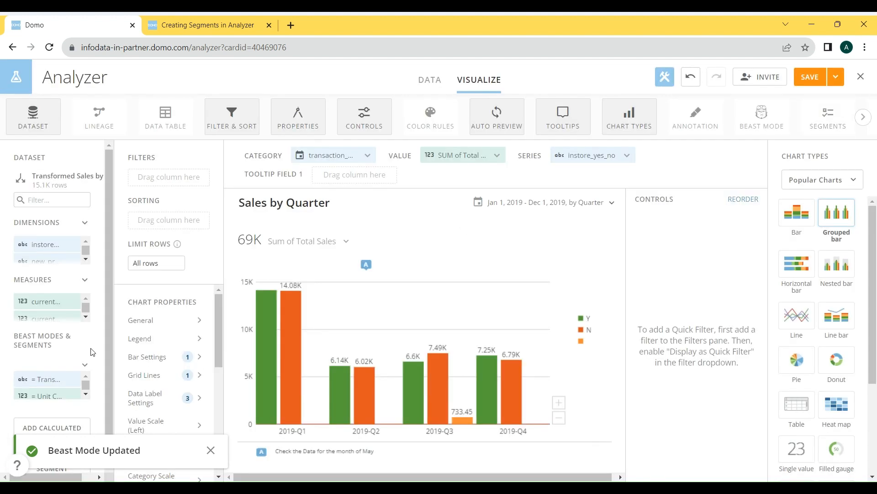
mouse_move(40, 387)
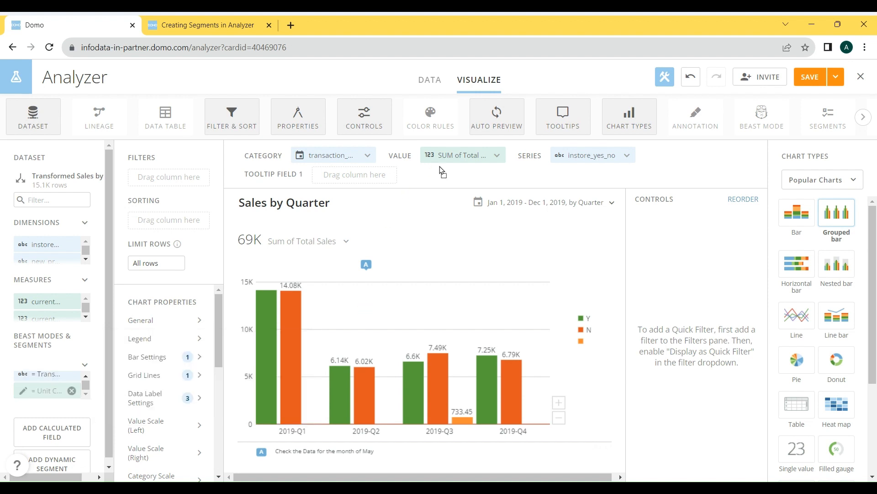
drag(440, 159, 441, 159)
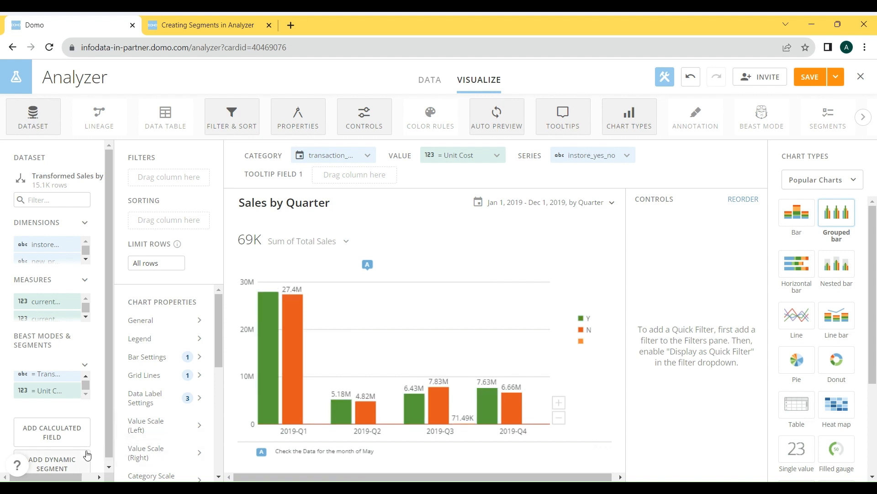
- Start a new dynamic segment and name it Instore Segment
scroll(89, 459, down, 1)
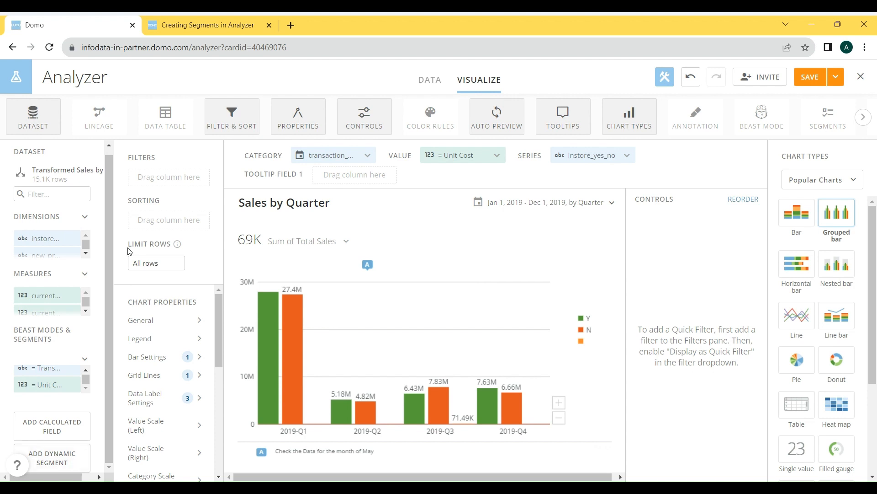
click(54, 458)
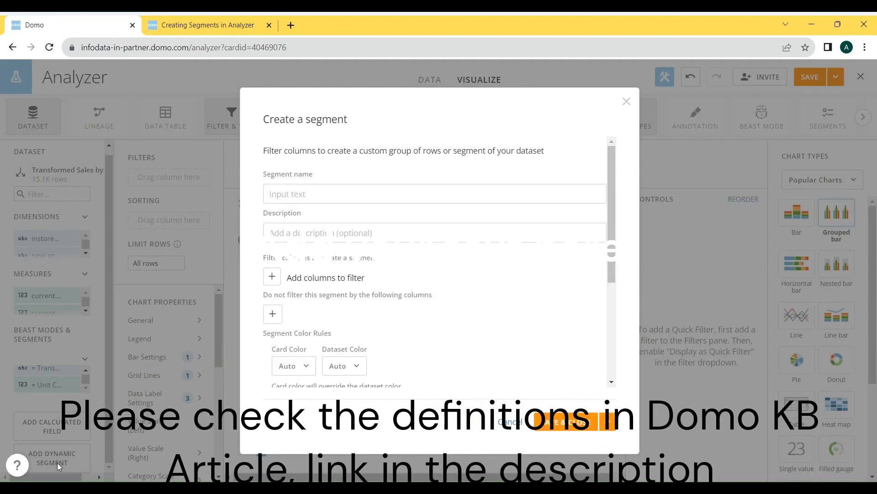
click(333, 197)
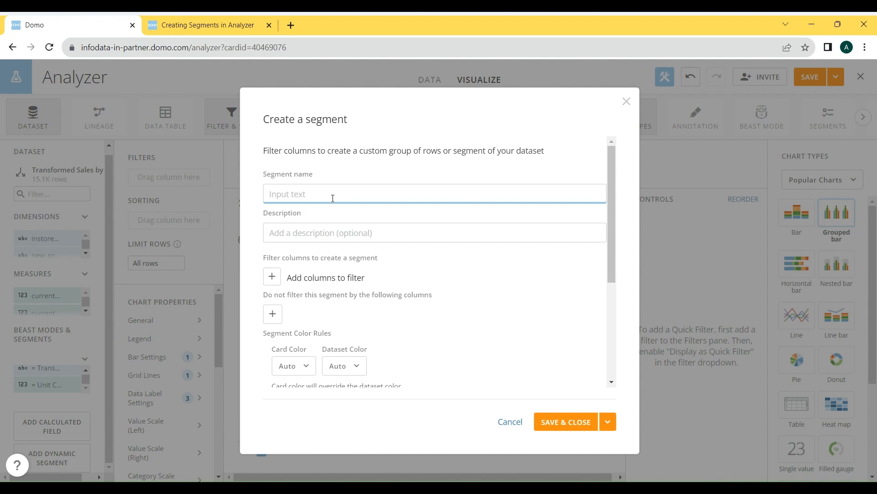
text(Instore Segment)
click(338, 237)
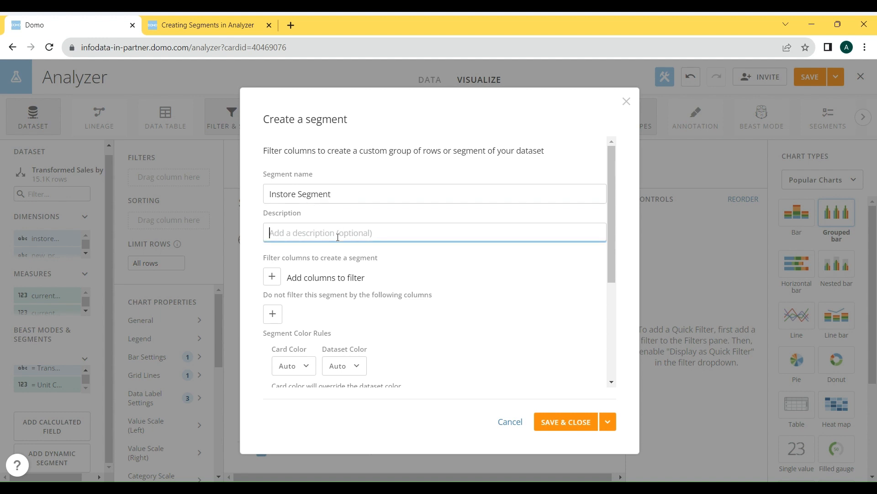
- Filter the segment to rows where instore_yes_no is Y, and save the segment
click(272, 279)
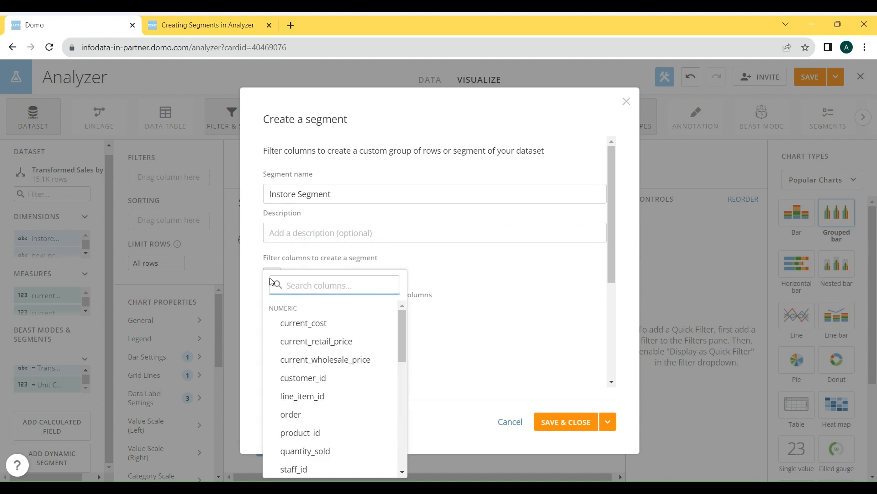
text(ins)
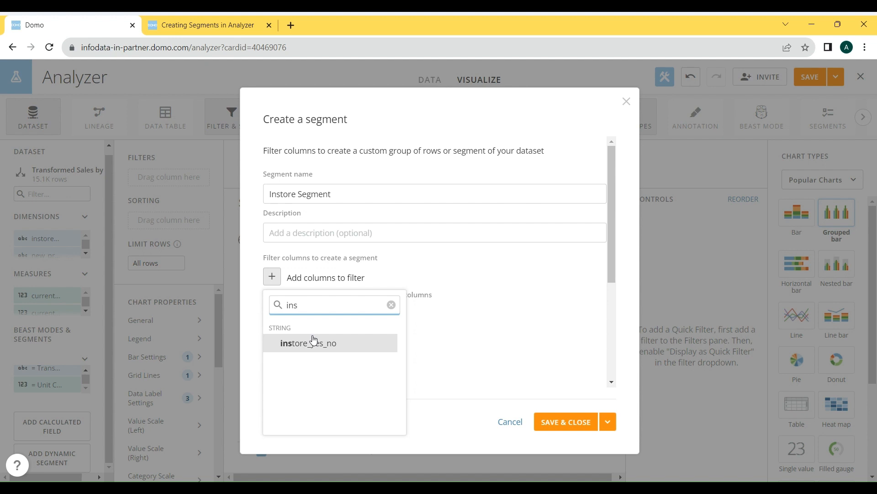
click(334, 351)
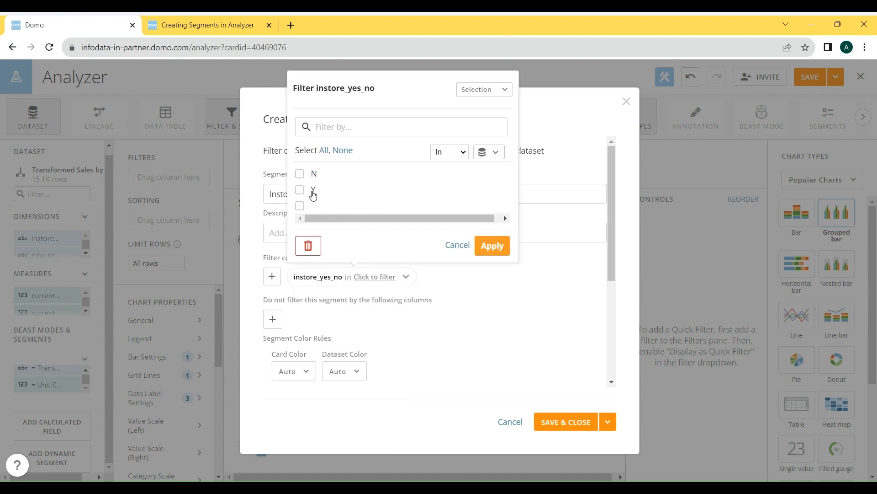
click(313, 195)
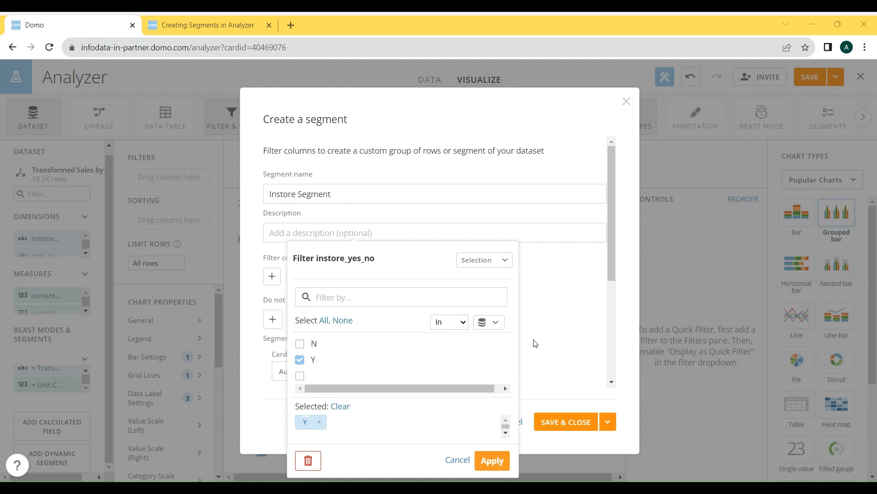
click(568, 338)
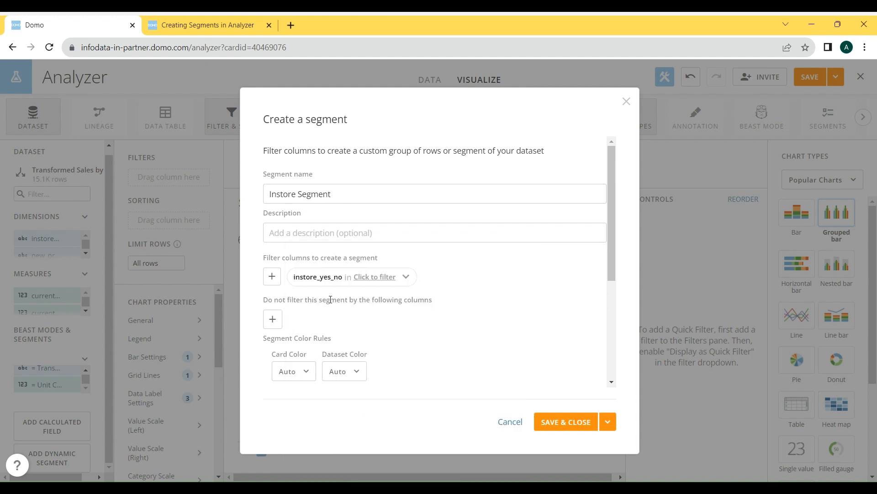
click(368, 278)
click(314, 191)
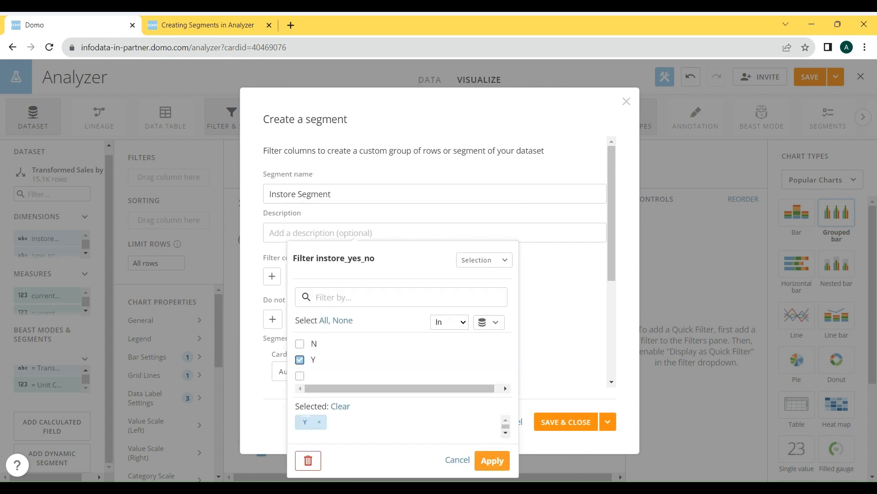
click(503, 463)
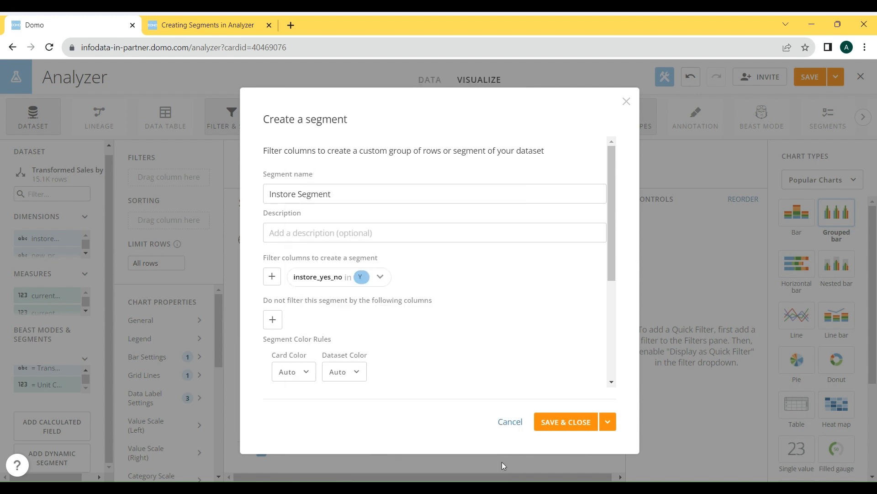
click(566, 422)
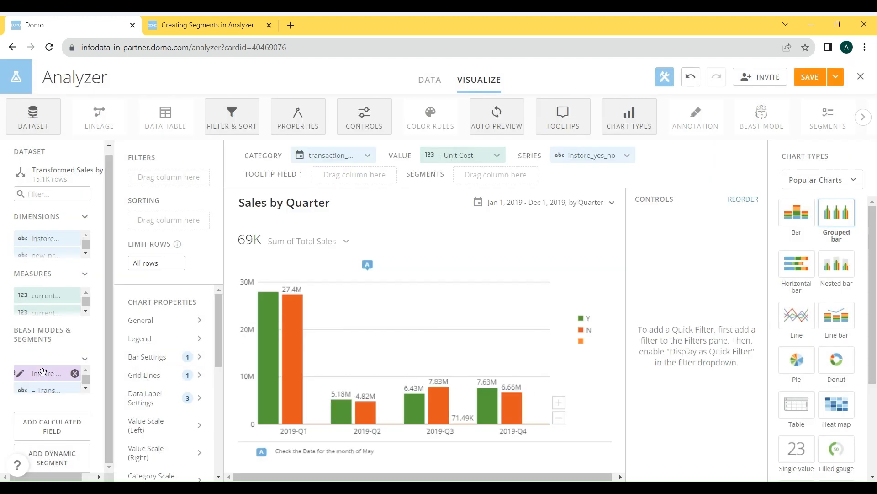
- Add Instore Segment to the chart's segments and remove instore_yes_no from the series
mouse_move(43, 372)
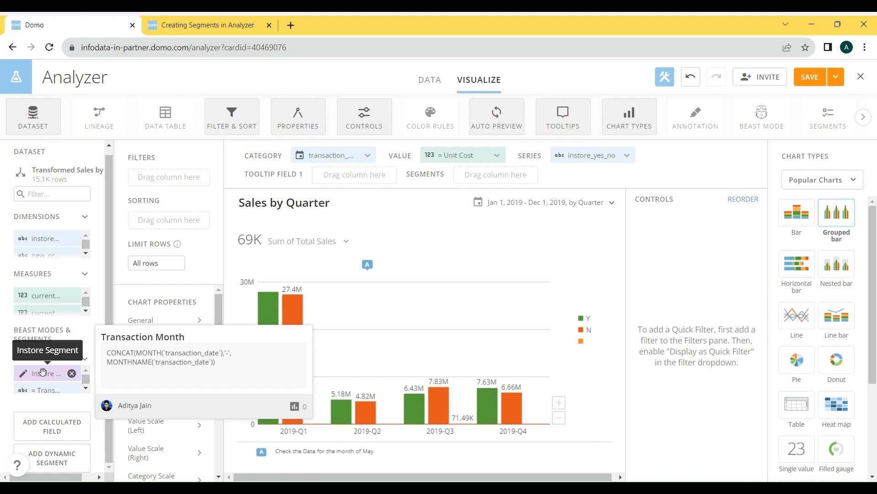
drag(42, 372, 483, 176)
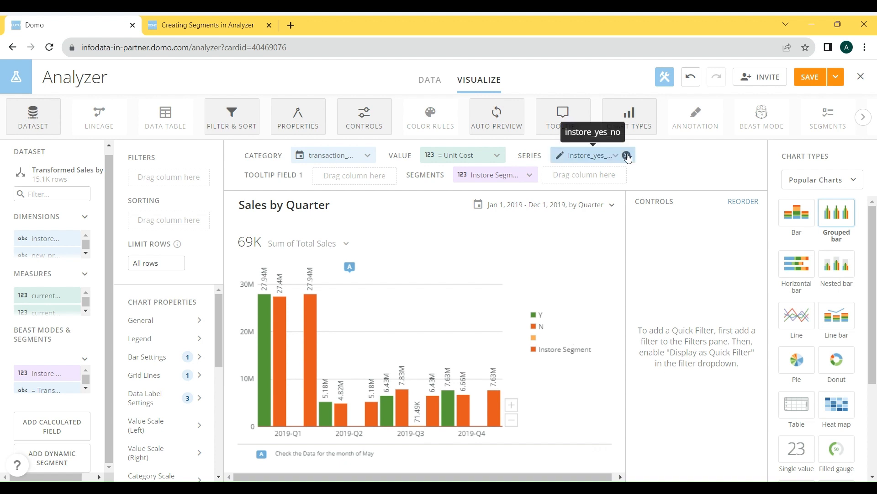
click(627, 156)
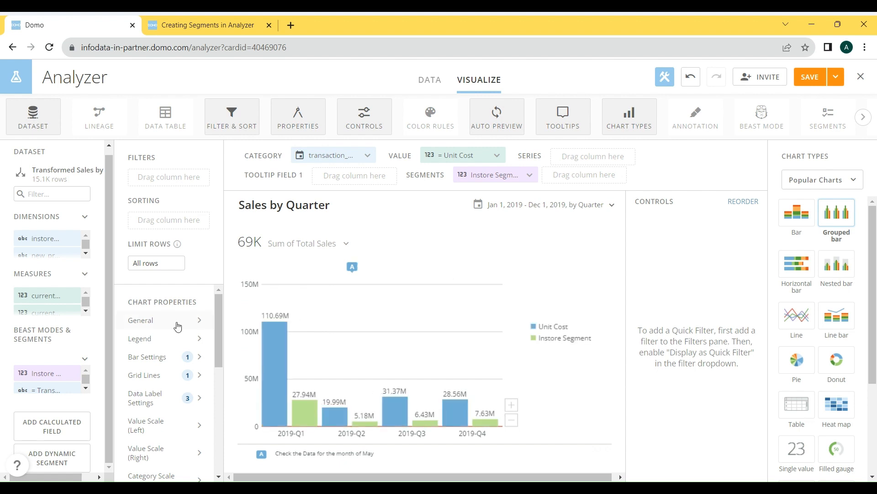
- Rename the Instore Segment dynamic segment as Instore Y and save it
click(36, 372)
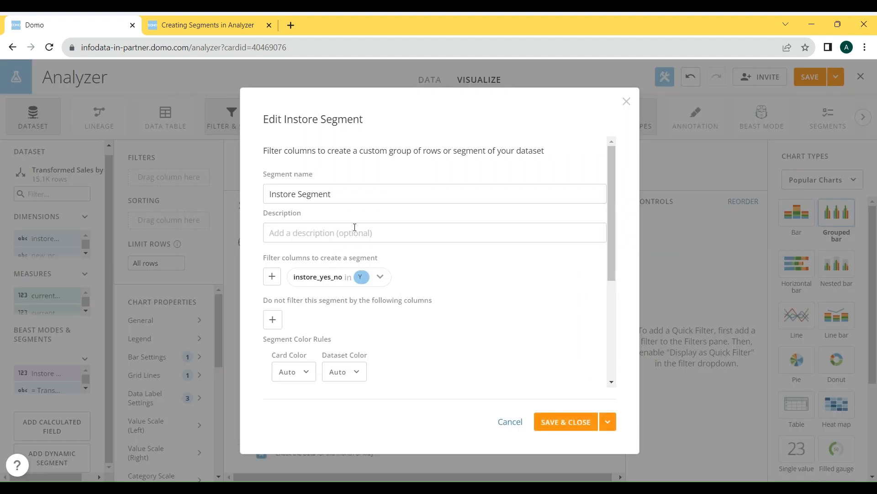
click(356, 196)
key(ctrl+a)
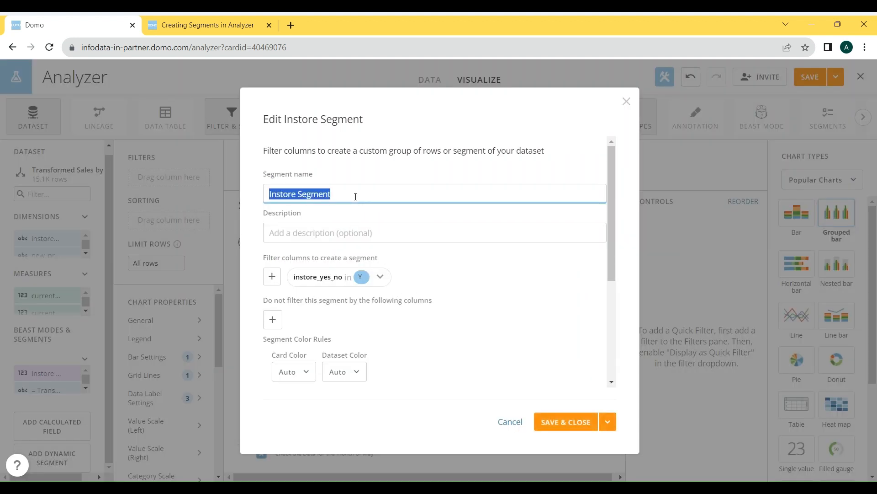
double_click(355, 197)
text(Y)
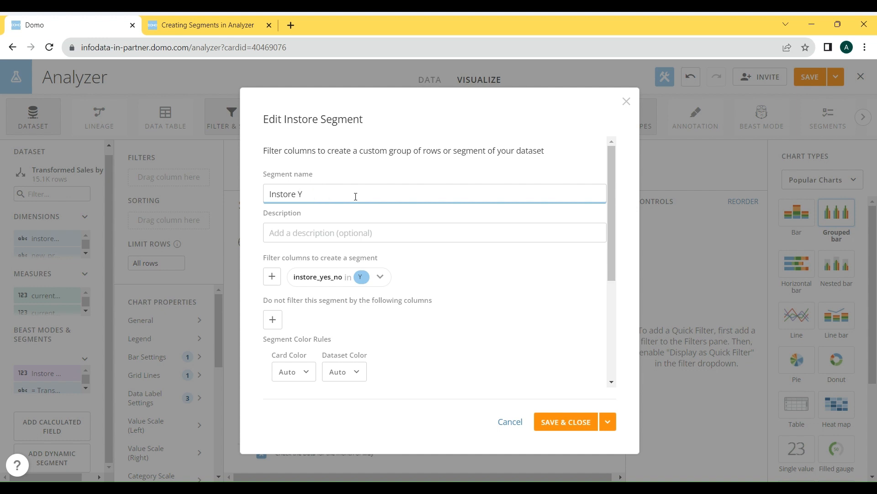
click(567, 422)
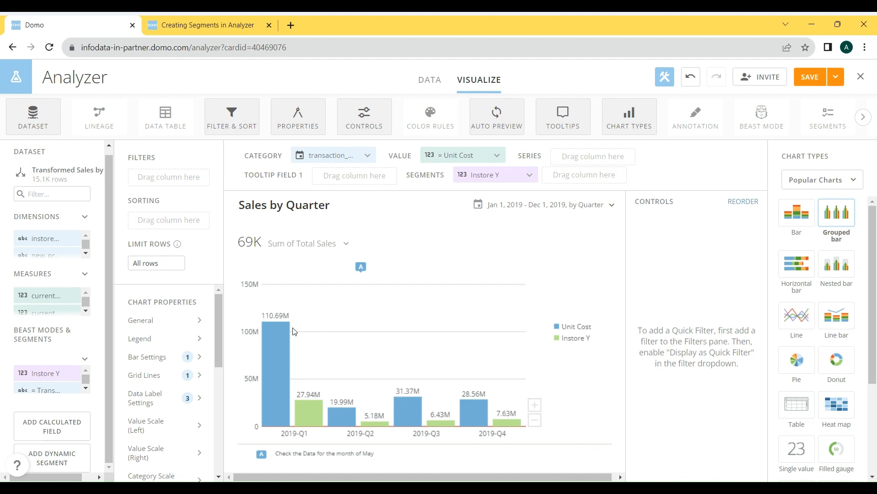
- Examine the 2019-Q1 Unit Cost and Instore Y bars in the Sales by Quarter chart
mouse_move(292, 379)
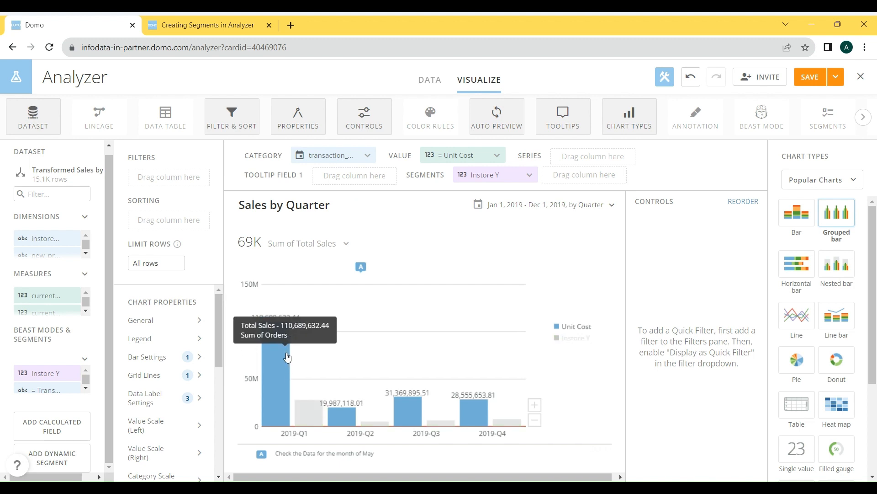
mouse_move(336, 392)
mouse_move(299, 410)
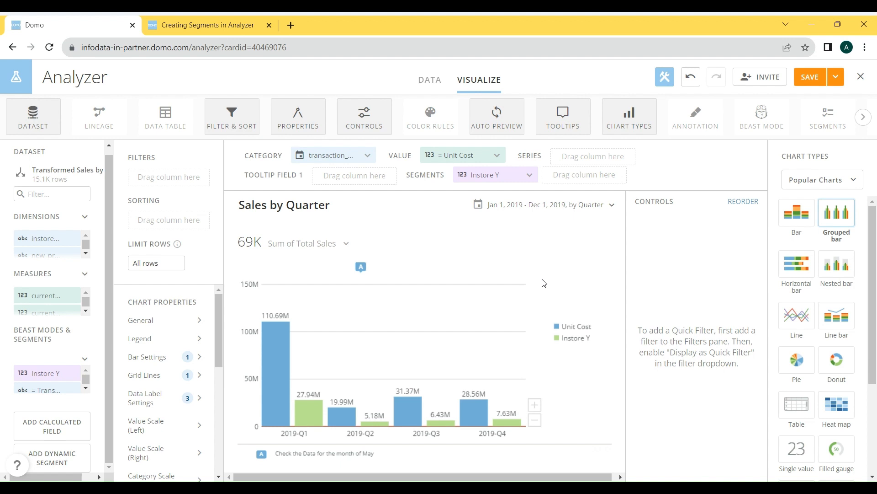
mouse_move(383, 316)
- Start a new variable in the Beast Mode Editor and set its type of values to Text
click(70, 425)
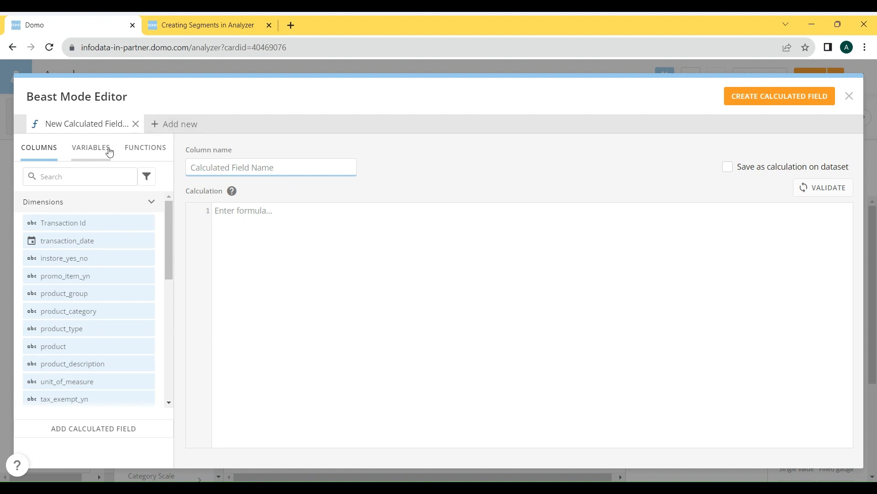
click(154, 124)
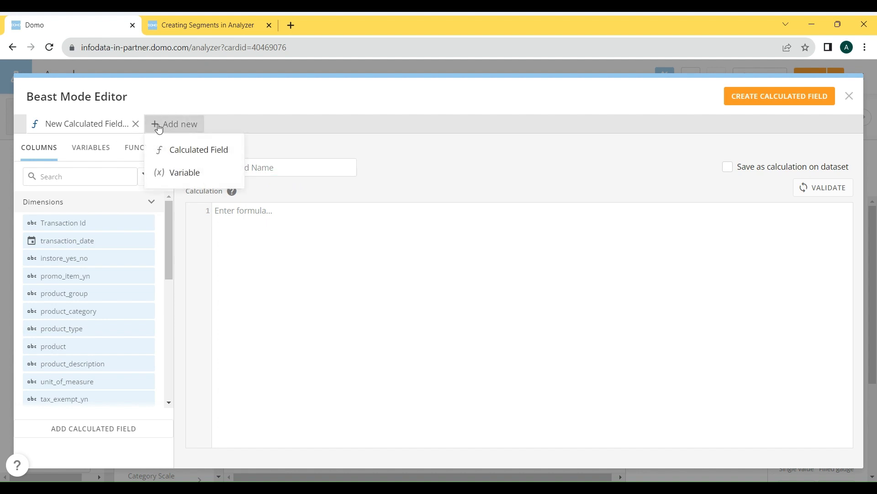
click(184, 171)
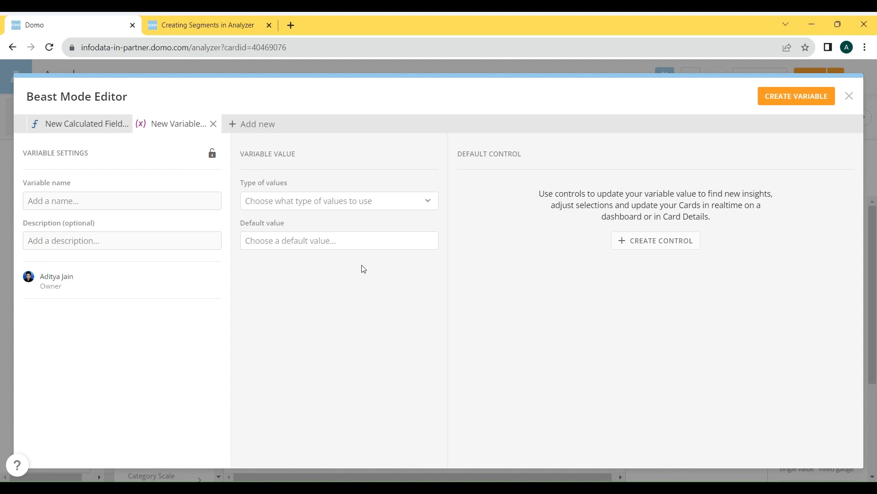
click(133, 199)
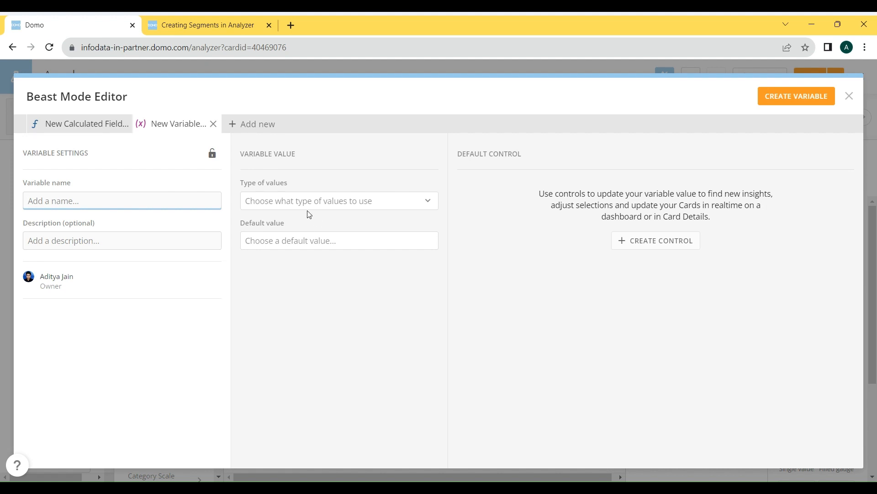
click(317, 201)
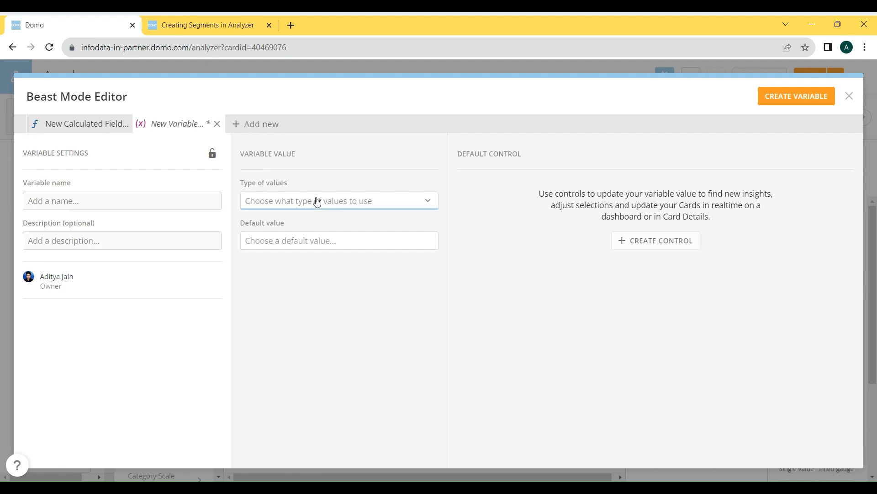
click(317, 201)
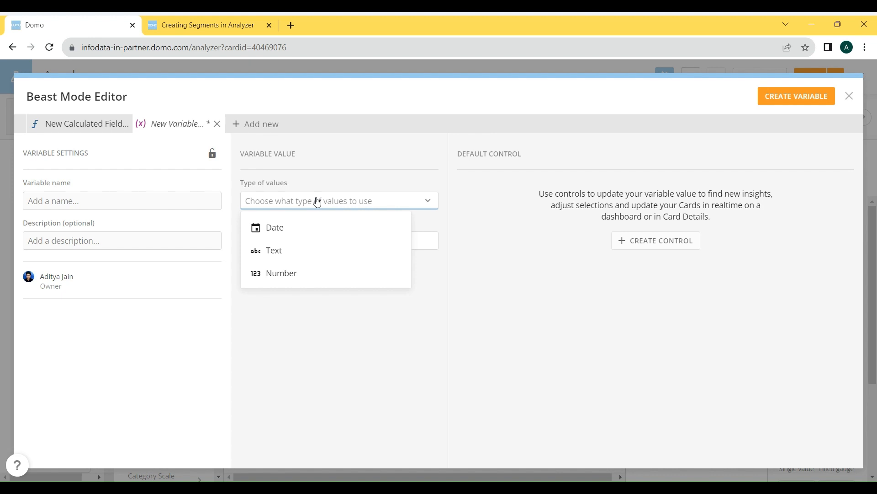
click(298, 249)
- Name the variable Product Variable and give it a Radio Options default control
click(137, 204)
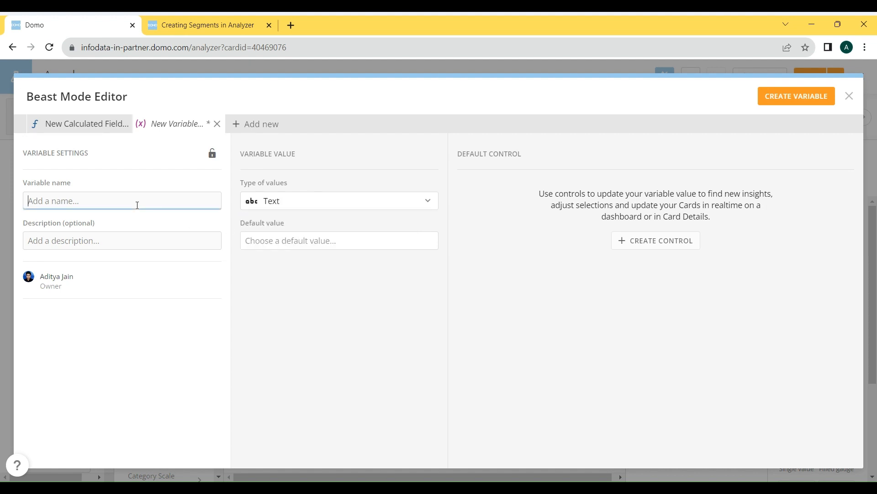
text(Product Variable)
click(317, 237)
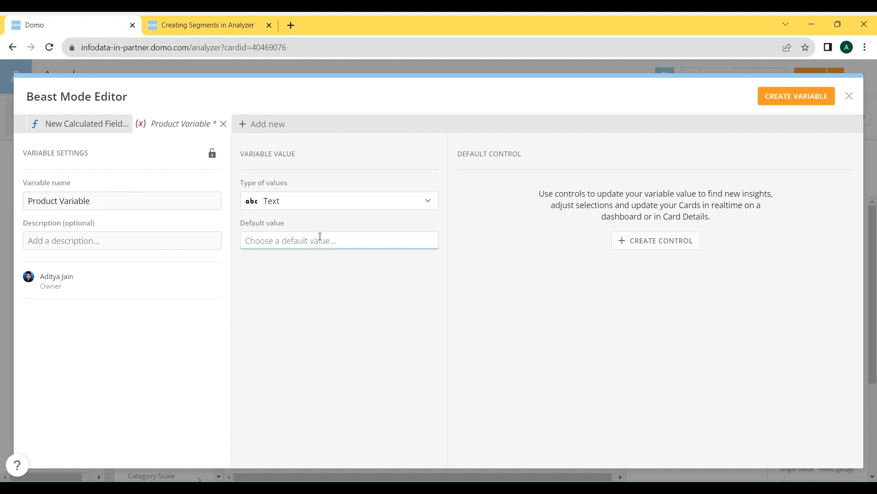
click(640, 245)
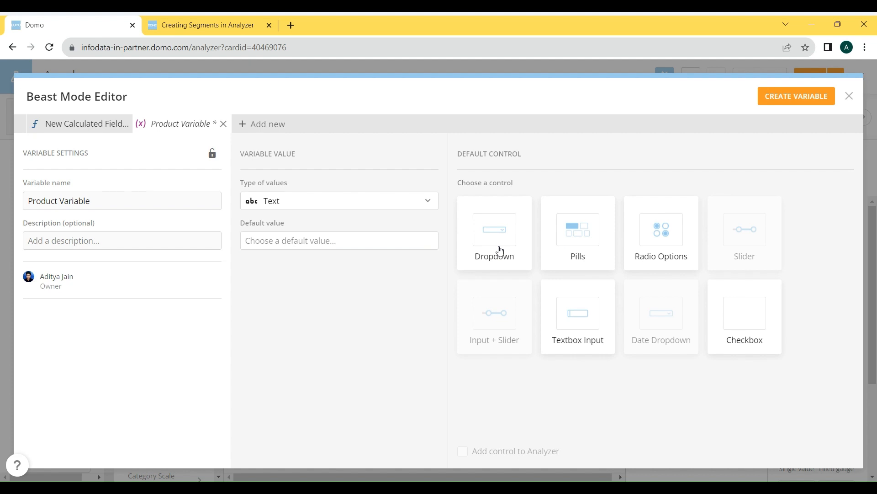
click(644, 237)
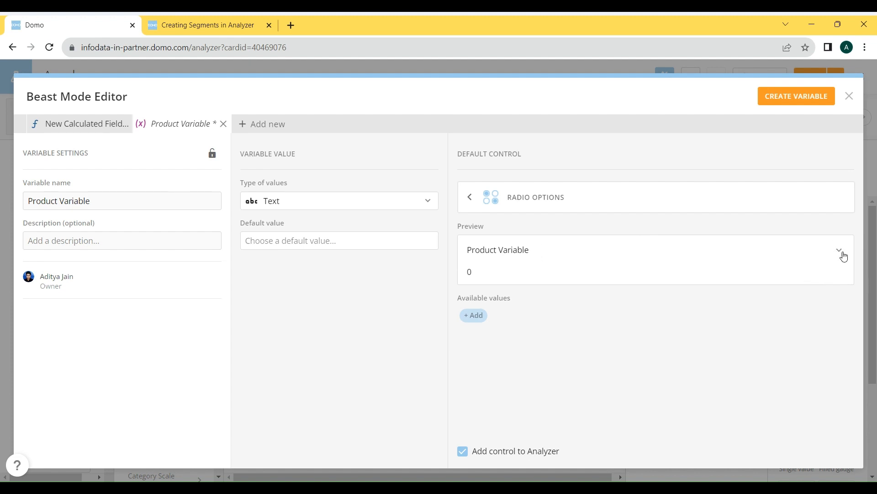
click(475, 316)
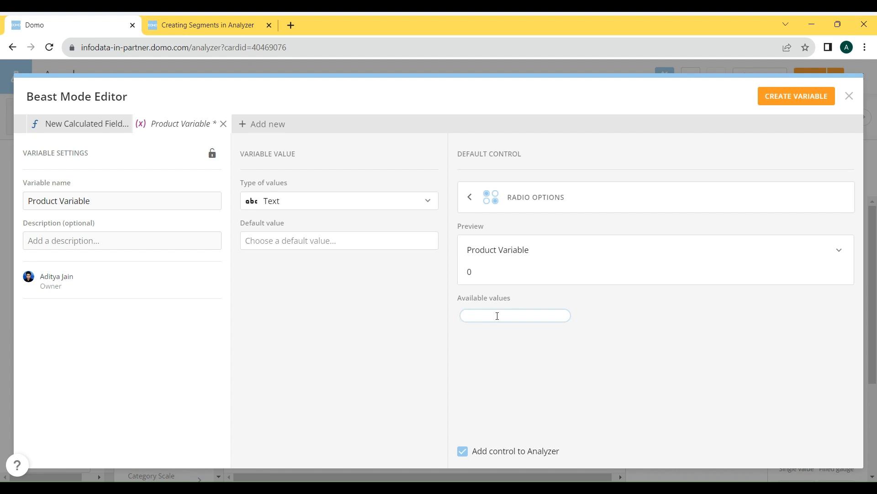
- Duplicate the Analyzer browser tab and filter the dataset columns by Prod in the copy
right_click(109, 26)
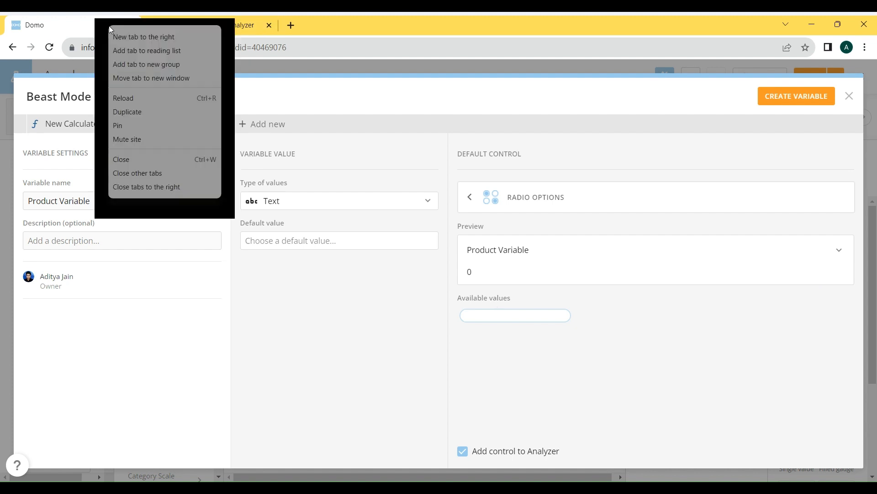
click(166, 111)
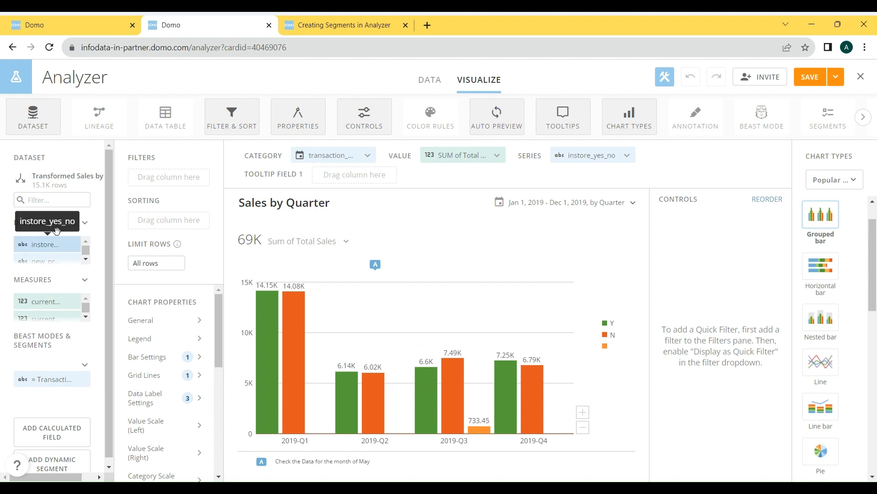
click(71, 201)
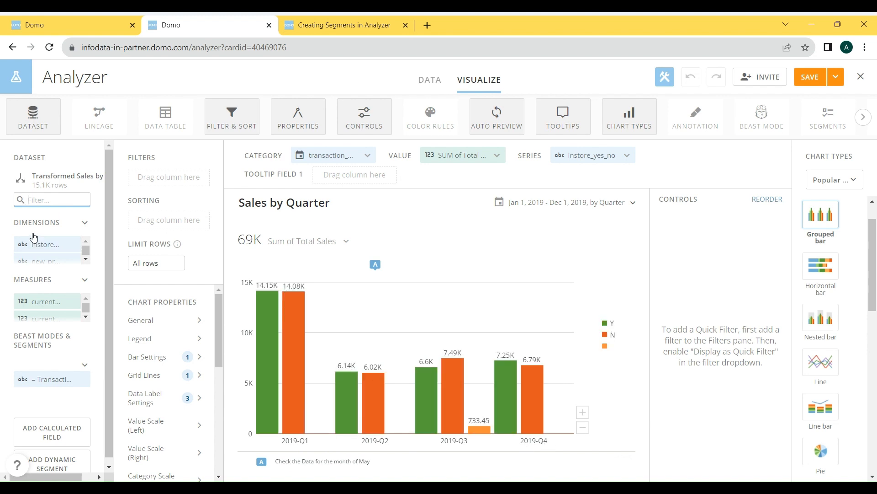
text(Prod)
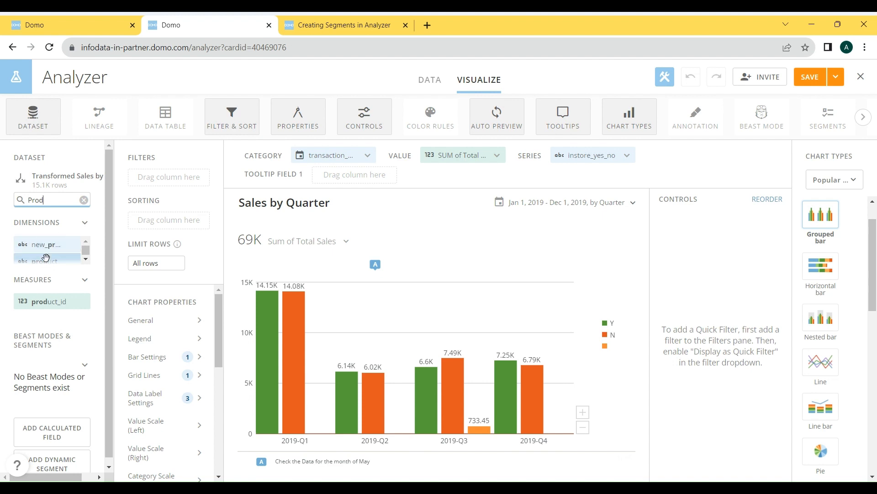
- Replace the chart's category with the product column and look through the other product dimensions
drag(47, 256, 327, 155)
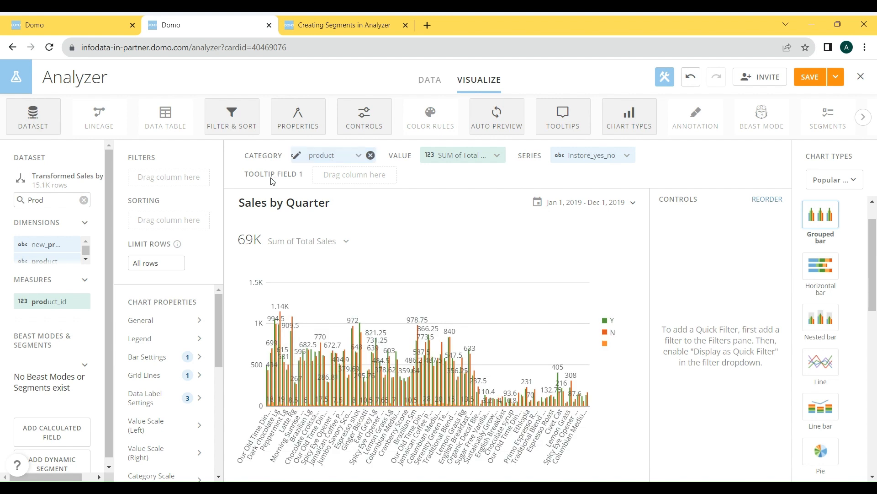
scroll(69, 249, down, 2)
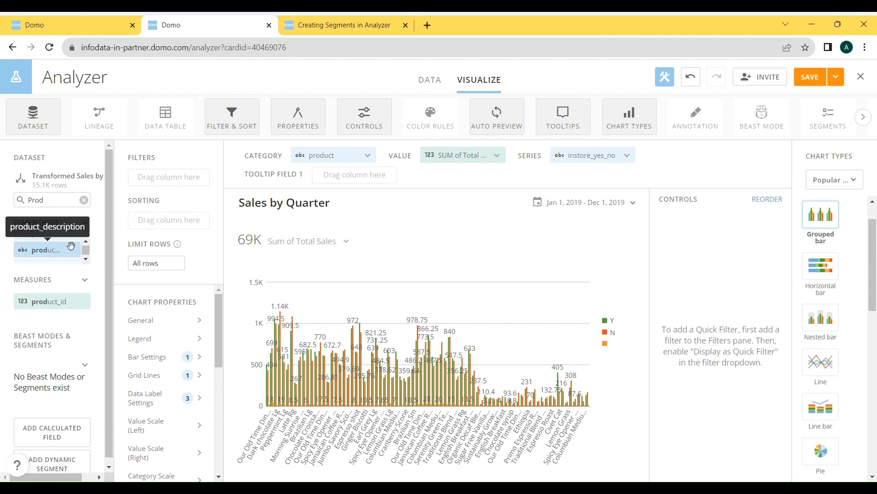
scroll(68, 250, up, 1)
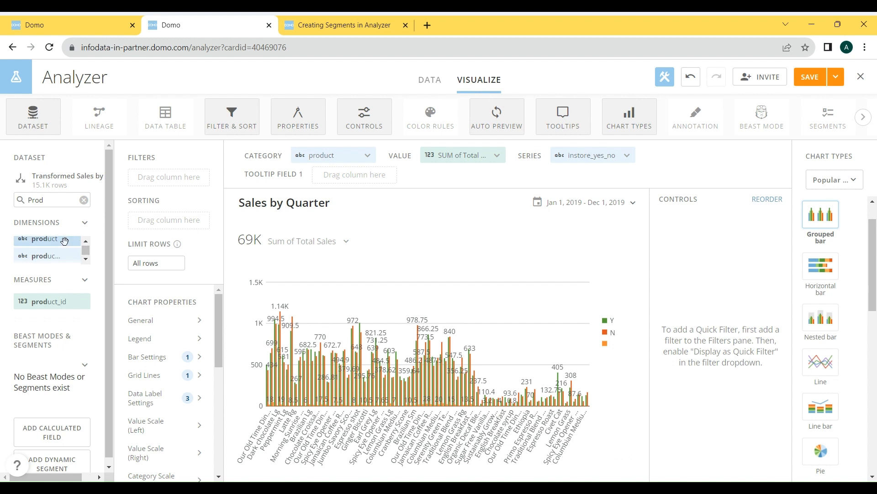
click(86, 260)
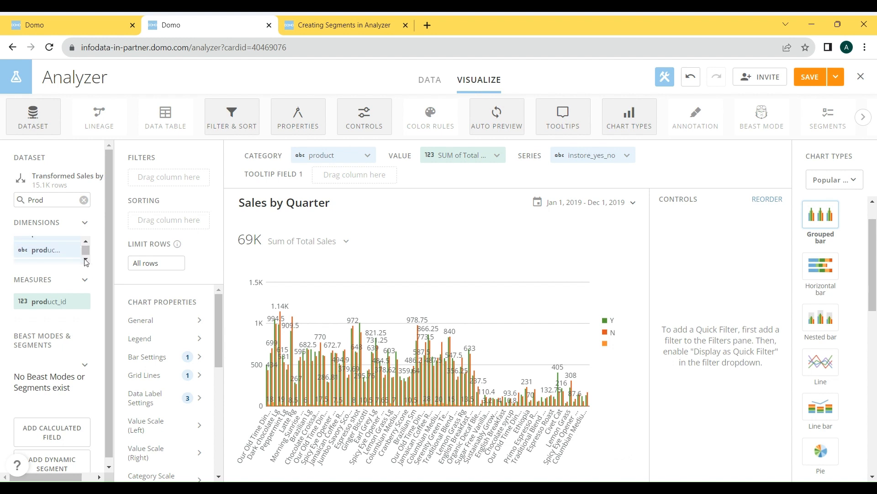
click(86, 260)
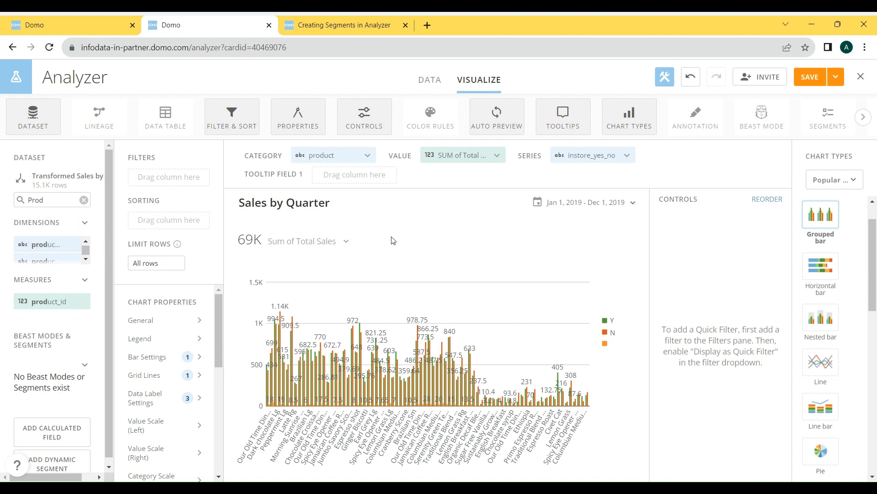
- Return to the browser tab with Product Variable and start a new available value for its radio control
click(75, 18)
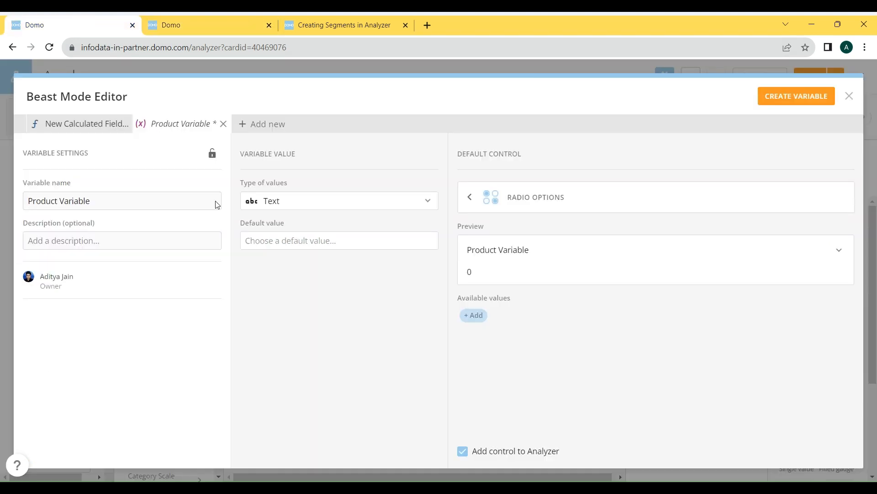
click(478, 315)
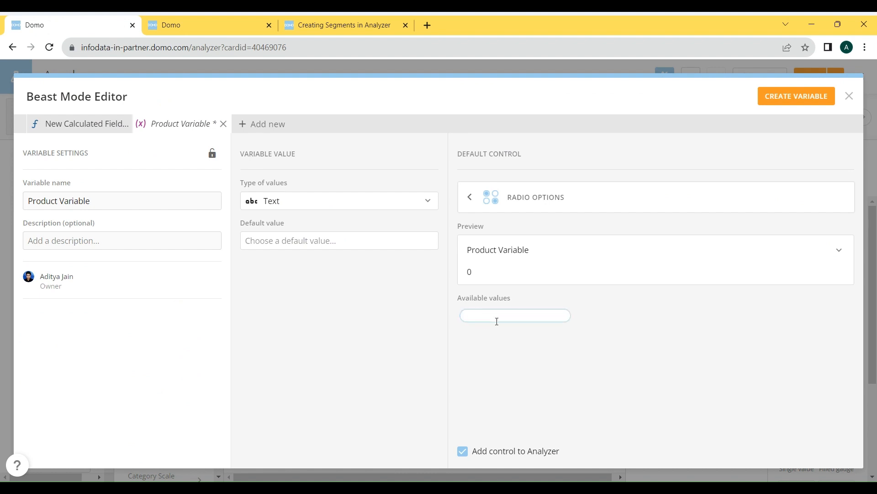
text(Produ)
key(ctrl+a)
text(product_category)
key(ctrl+a)
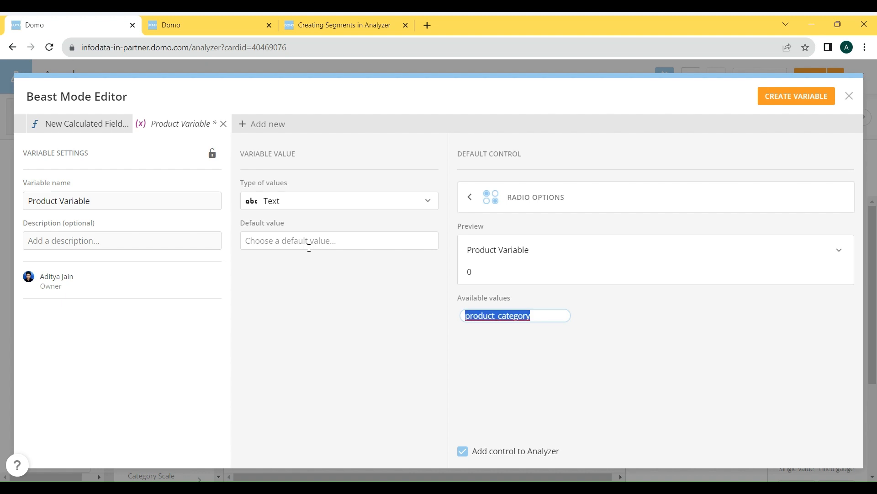
text(Cateog)
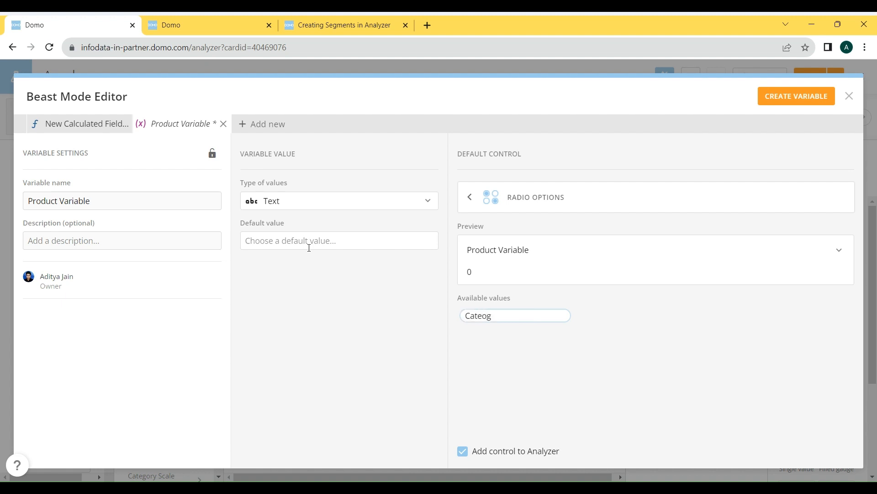
key(BackSpace)
key(BackSpace)
key(BackSpace)
- Enter Product Category as the first available value of the radio control
key(ctrl+a)
text(Product Category)
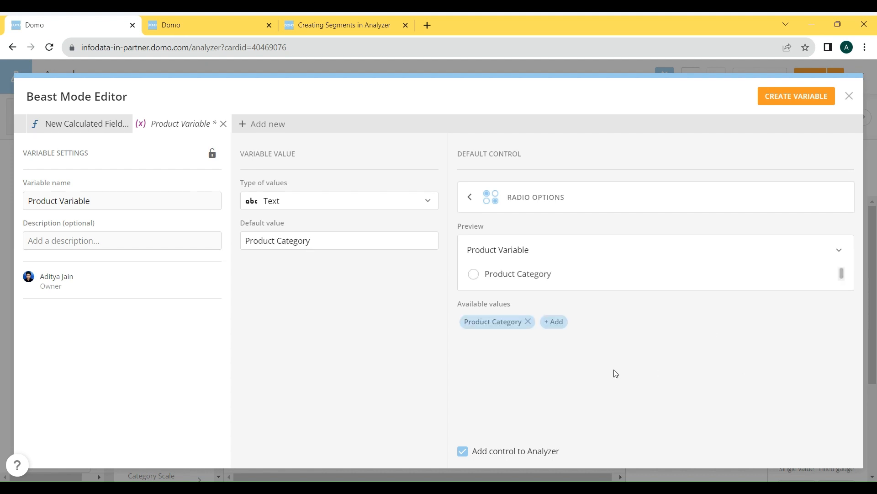
- Add Product Group as the second available value, then create and save the variable
click(554, 321)
text(P)
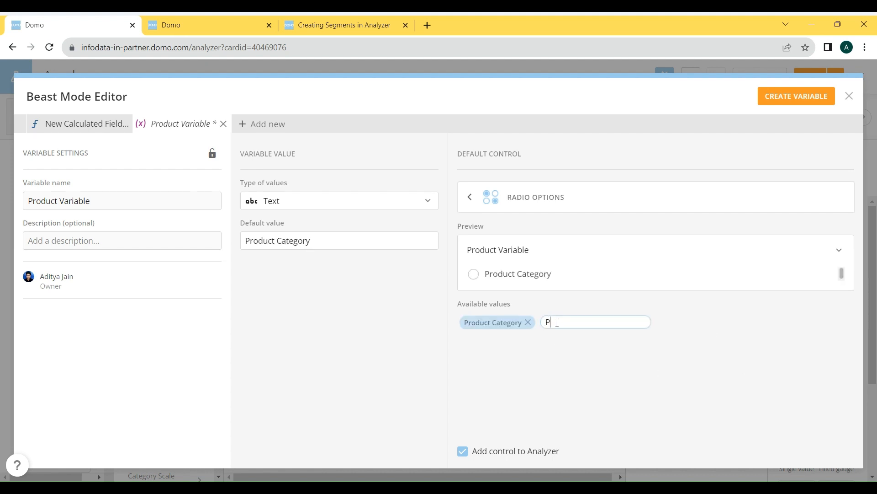
text(roduct Group)
click(724, 405)
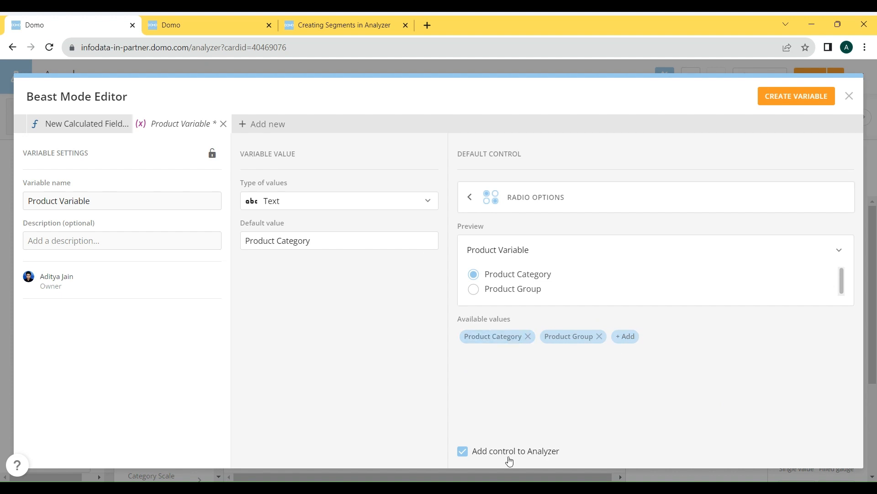
click(783, 106)
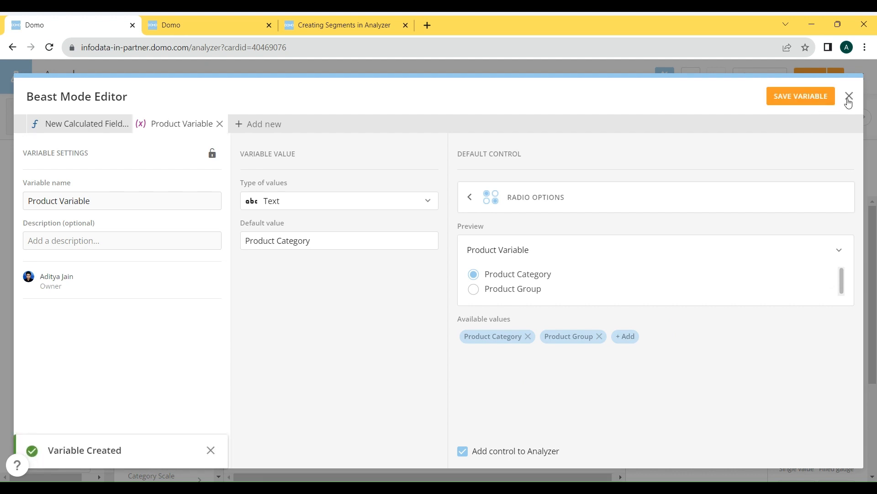
click(819, 103)
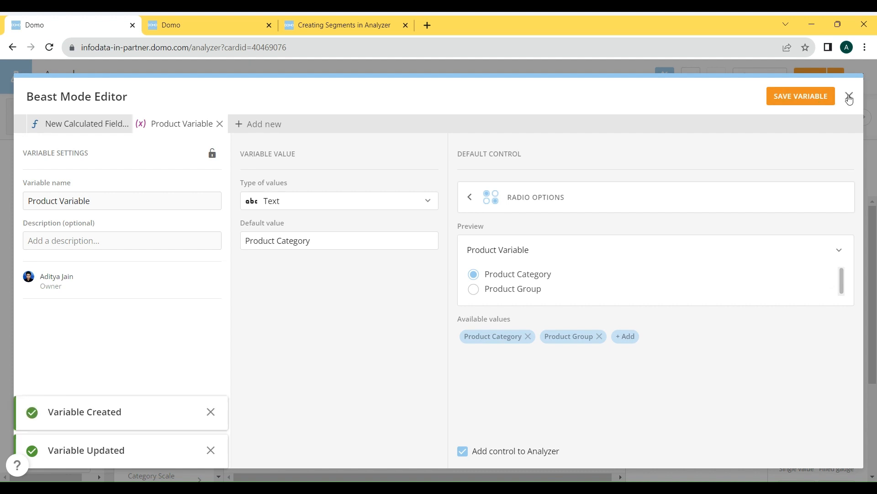
- Close the variable editor and start a new calculated field named Dynamic Product Axis
click(851, 97)
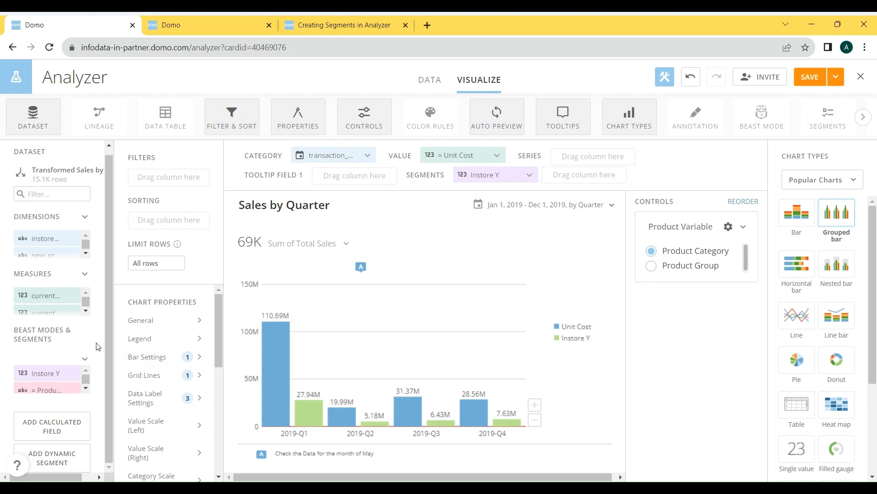
click(51, 432)
click(239, 173)
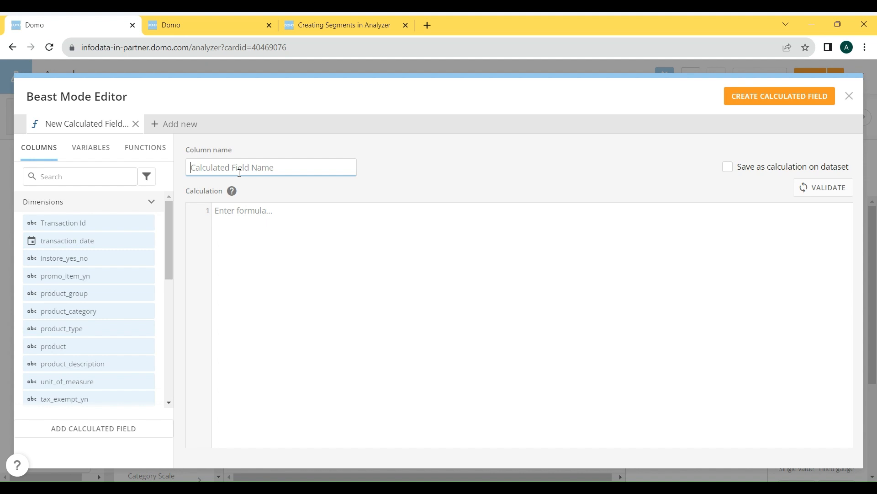
text(Dynamic)
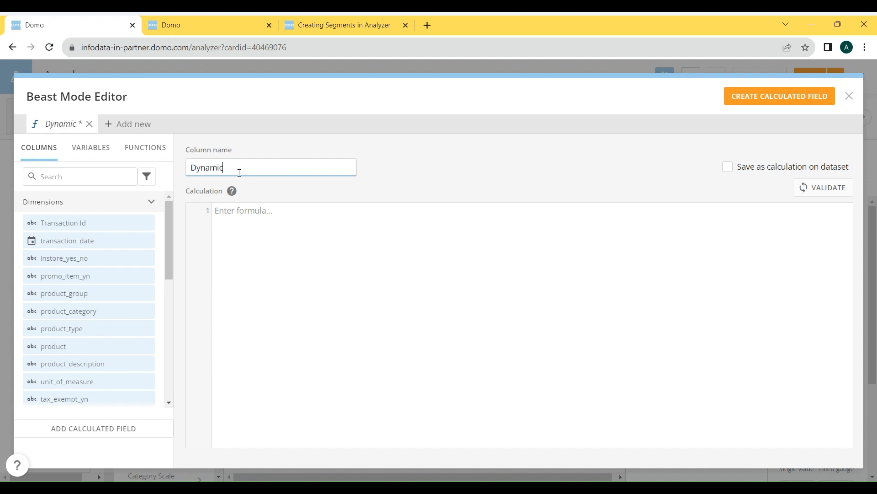
text( Product Axis)
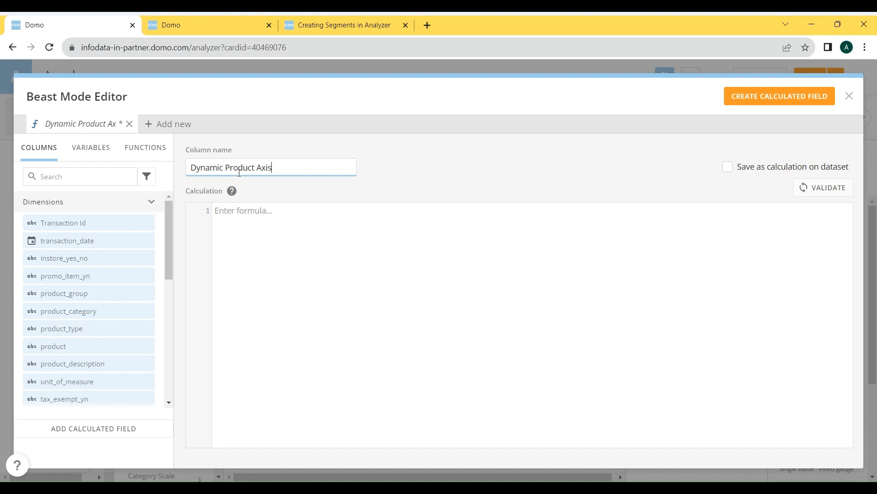
- Begin the field's formula with a CASE expression that evaluates `Product Variable`
click(307, 253)
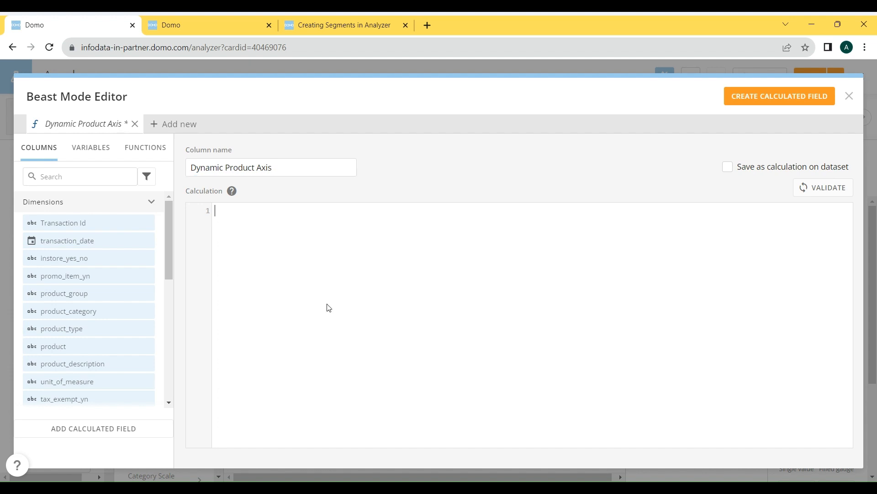
text(CASE     )
text(WHEN )
text(Pro)
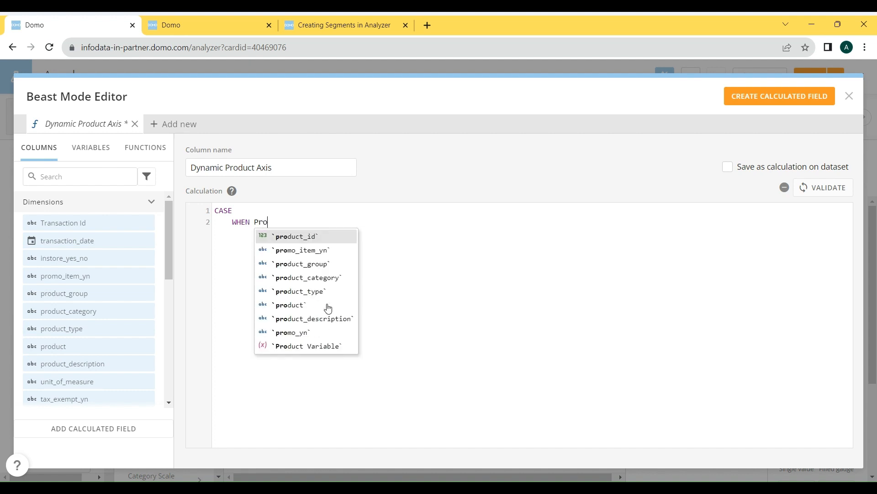
key(Up)
key(Return)
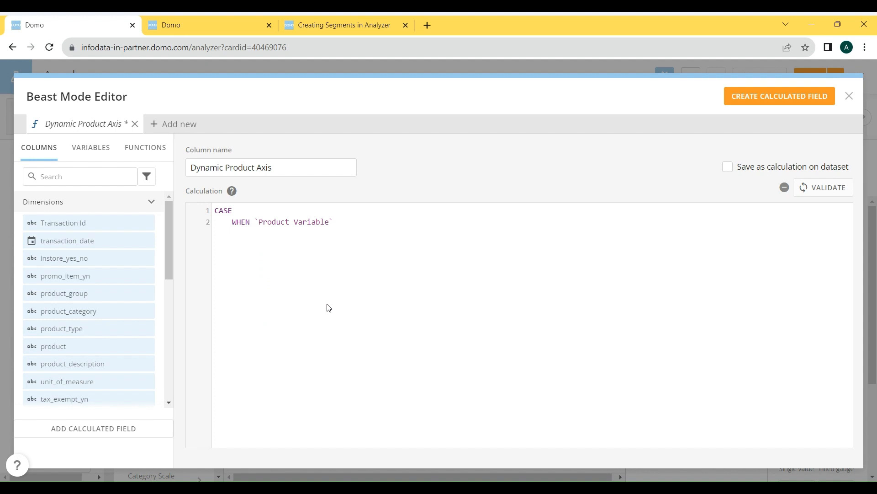
key(BackSpace)
key(BackSpace)
key(BackSpace)
key(BackSpace)
key(BackSpace)
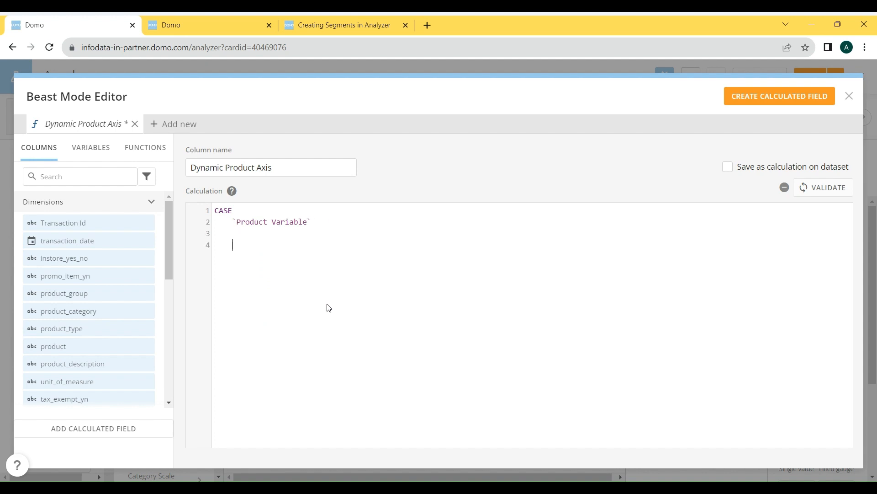
- Add the condition WHEN 'Product Category' THEN `product_category` to the CASE expression
text(WHEN ' Product)
key(BackSpace)
key(End)
text(Category' THEN )
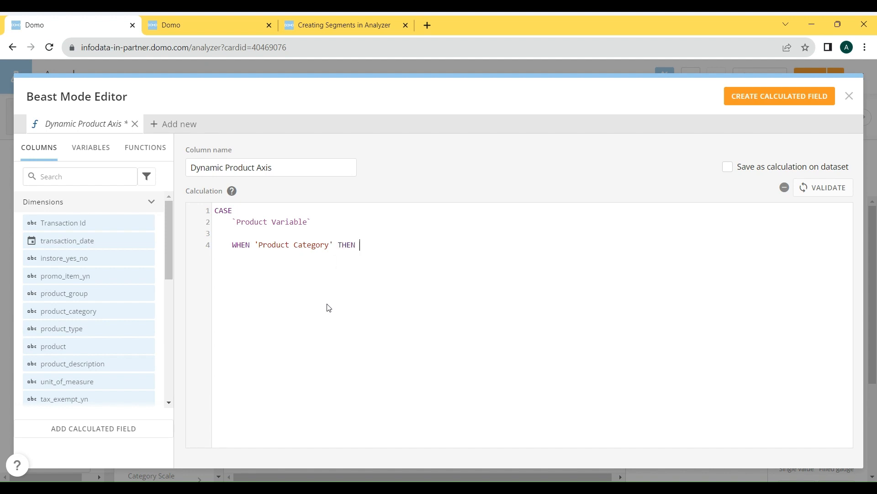
text(prod)
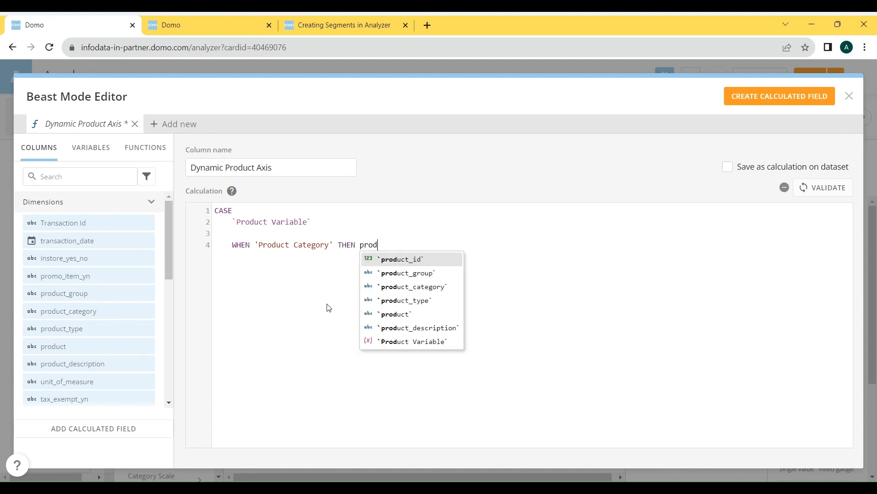
key(Down)
key(Down)
key(Return)
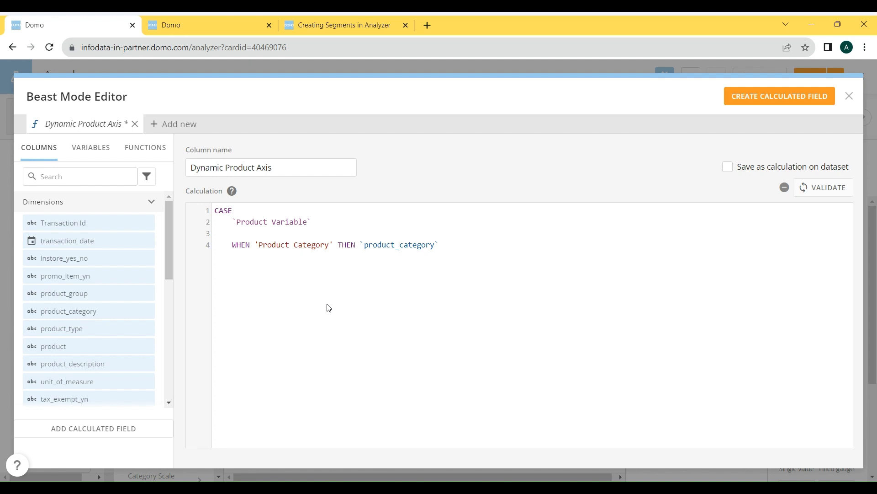
- Add an ELSE branch that returns `product_group` to the CASE expression
text(ELSE)
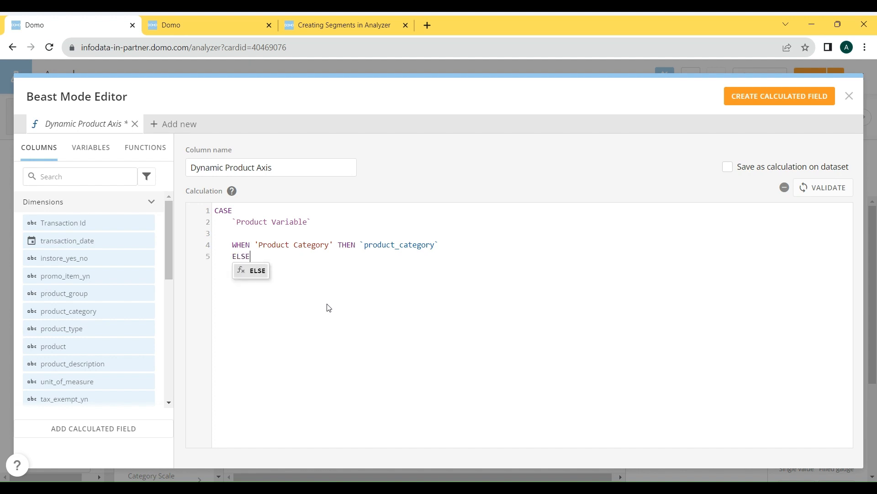
key(Return)
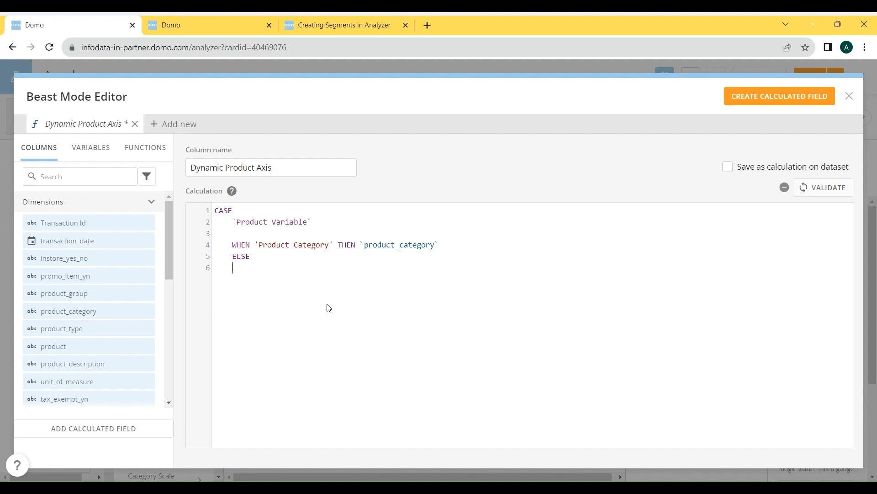
text('Product)
key(ctrl+shift+Left)
key(ctrl+shift+Left)
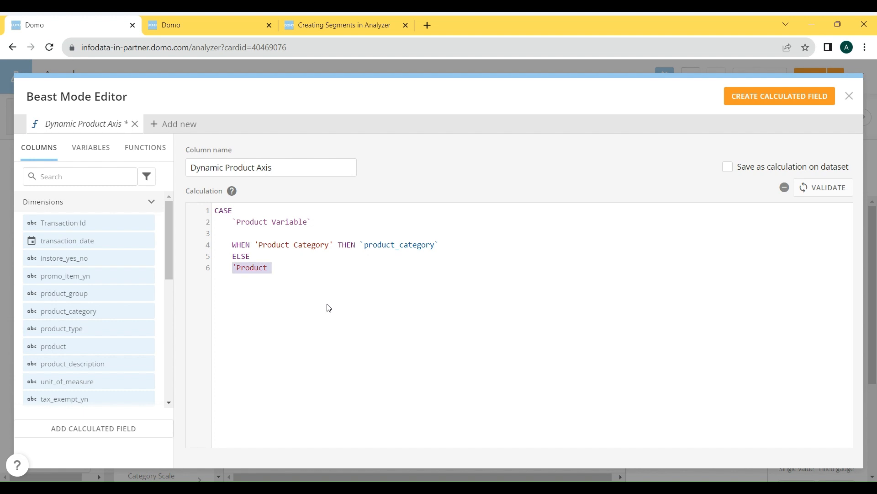
text(produc)
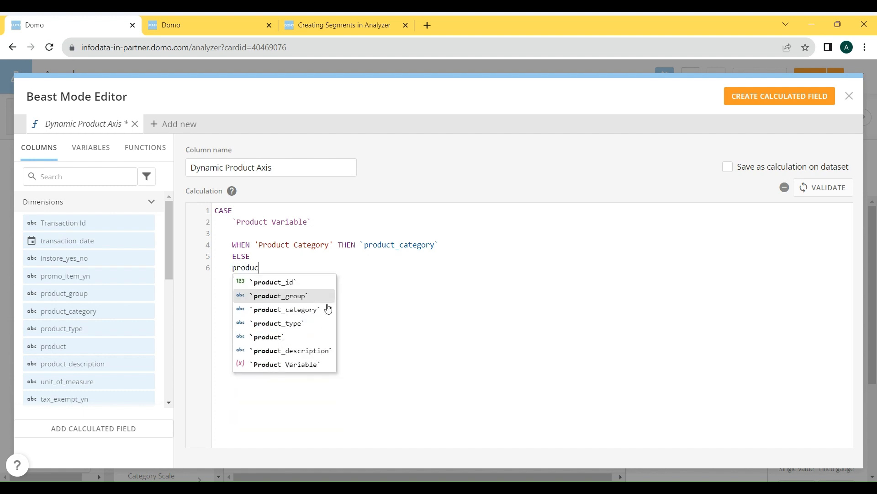
key(Return)
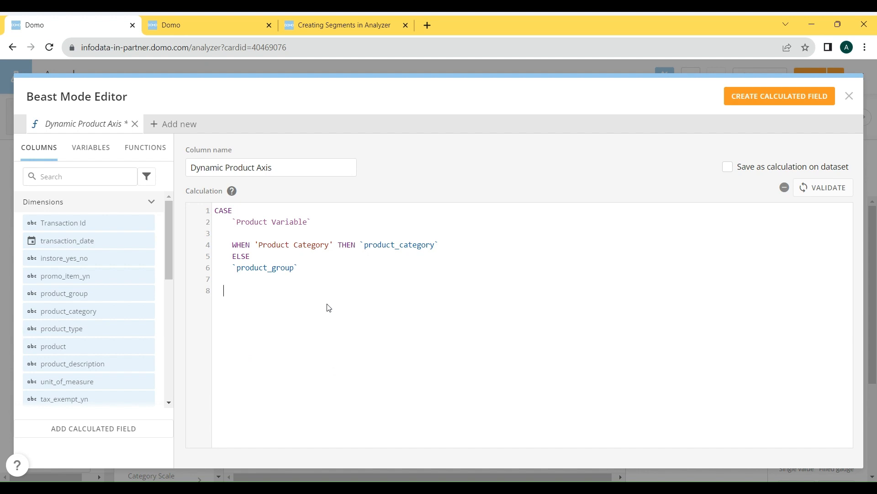
- Finish the CASE expression with an unindented END on its own line
text(END)
key(Home)
key(BackSpace)
key(BackSpace)
- Validate Dynamic Product Axis and create it as a calculation saved on the dataset, closing the editor
click(769, 166)
click(814, 194)
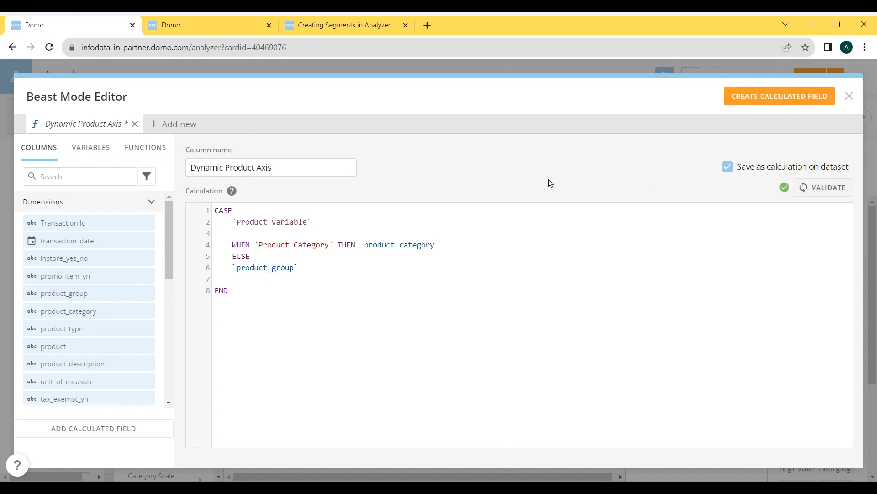
click(804, 98)
click(849, 96)
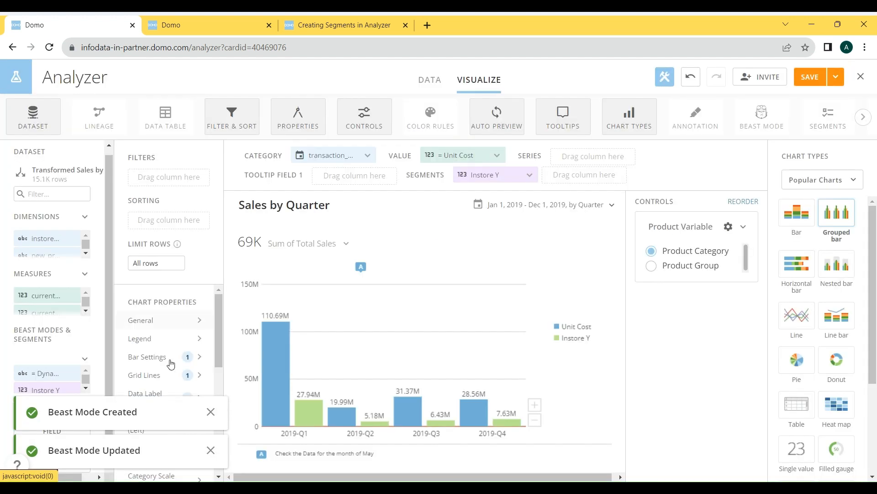
- Set Dynamic Product Axis as the chart's category and switch the Product Variable control to Product Group
drag(46, 368, 331, 156)
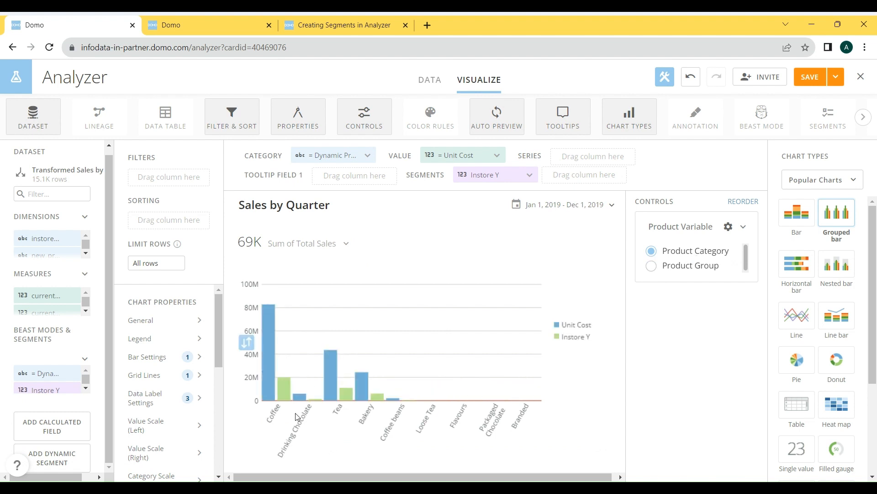
click(686, 272)
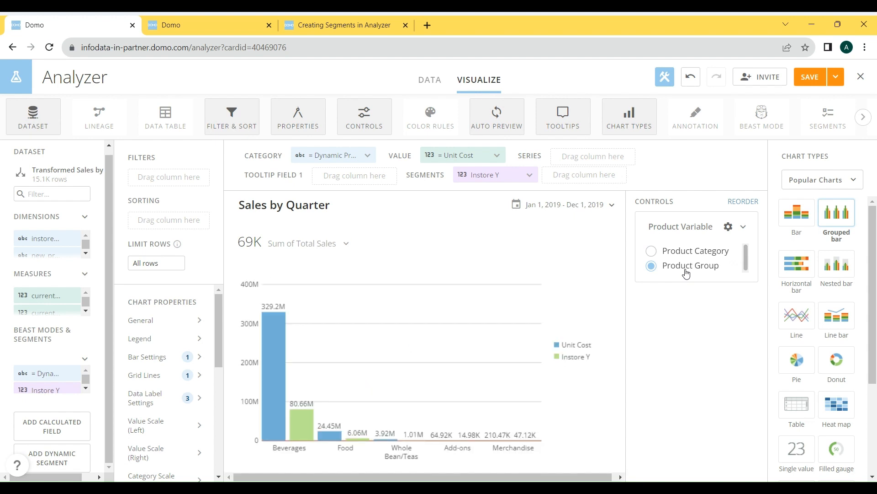
mouse_move(412, 452)
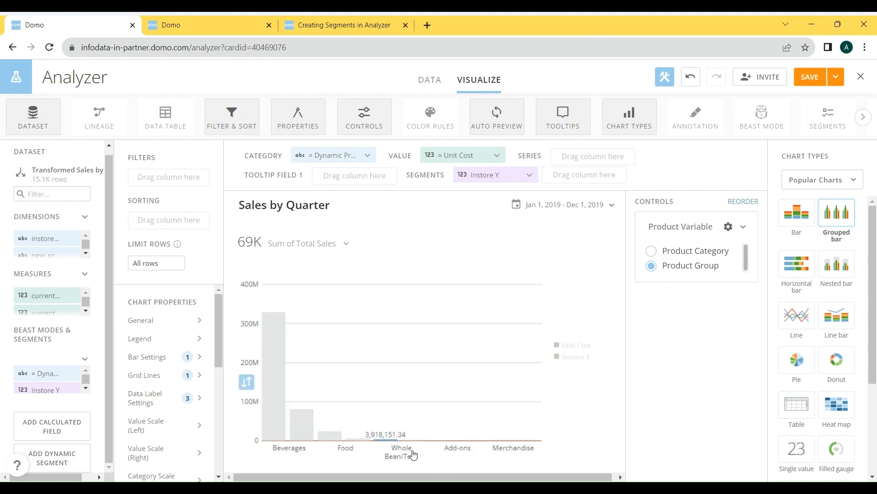
mouse_move(475, 454)
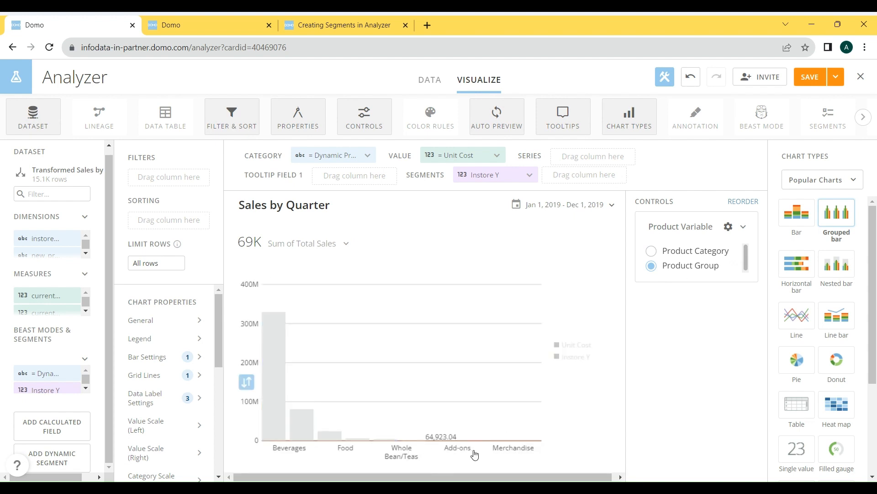
mouse_move(274, 450)
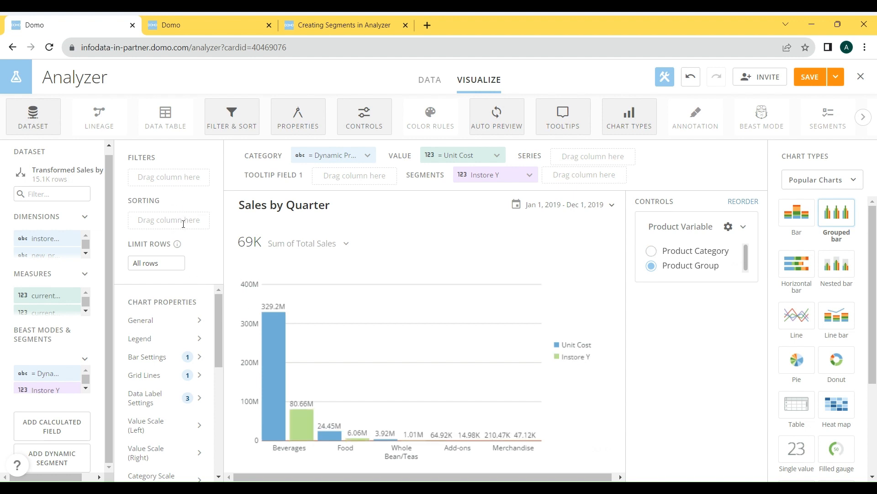
- Filter the chart to the product Almond Croissant and switch the Product Variable control to Product Category
click(86, 253)
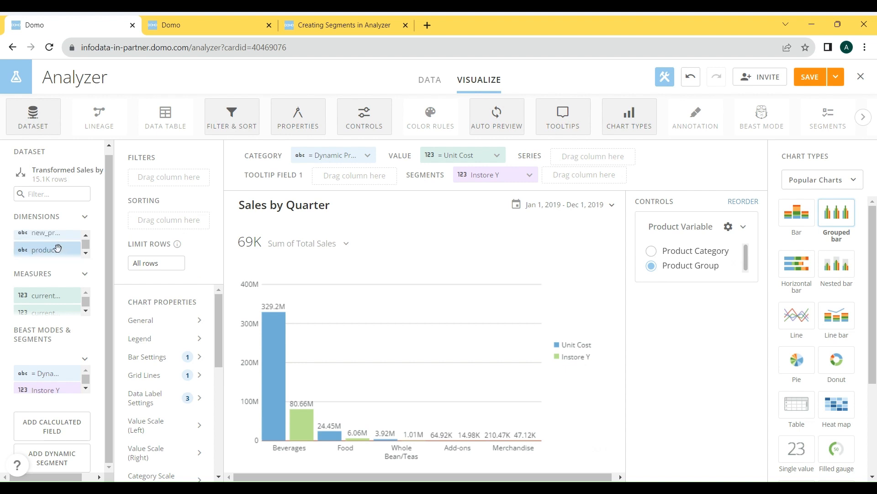
drag(57, 248, 176, 172)
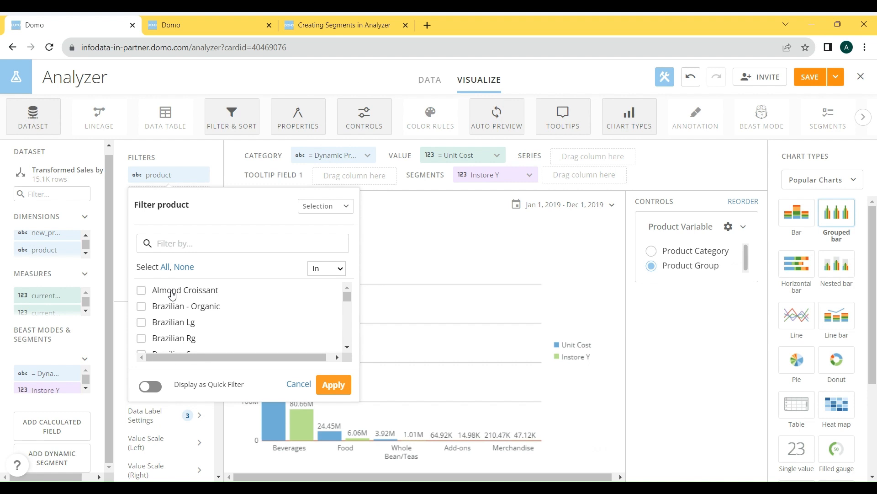
click(172, 295)
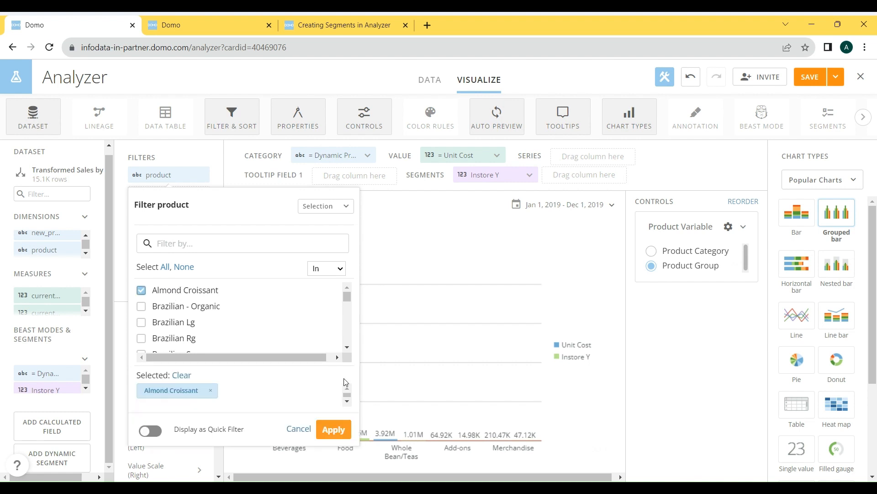
click(333, 430)
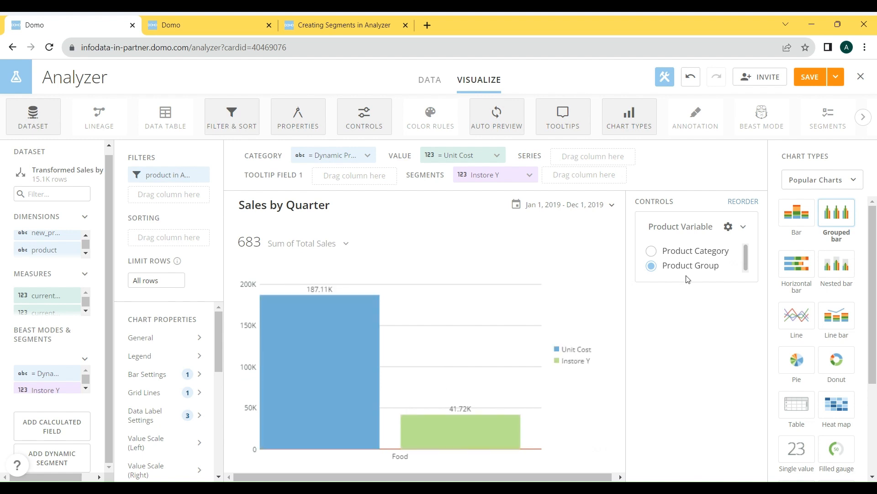
click(669, 251)
- Add a Transaction Month filter to the chart and limit it to 1-January
scroll(73, 375, down, 2)
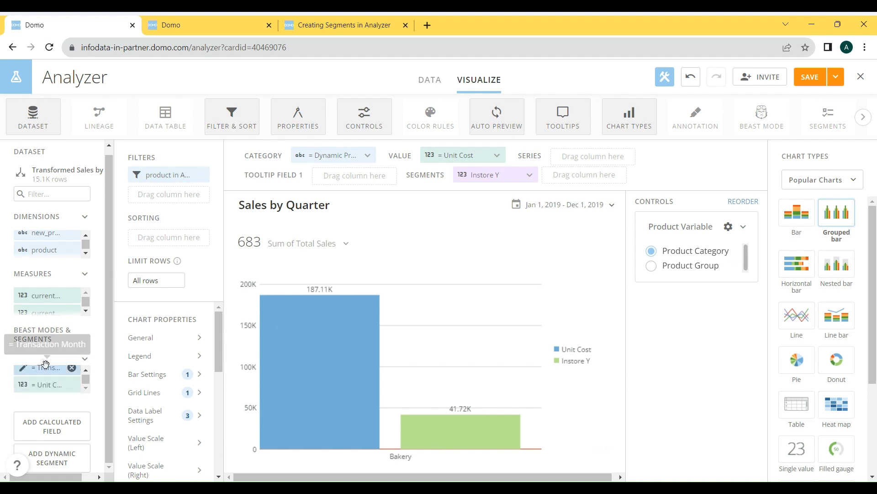
mouse_move(45, 364)
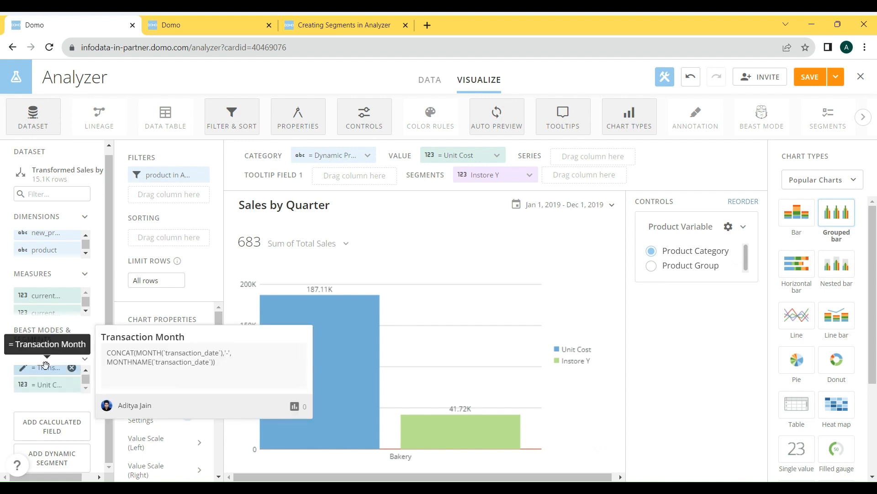
drag(46, 364, 160, 190)
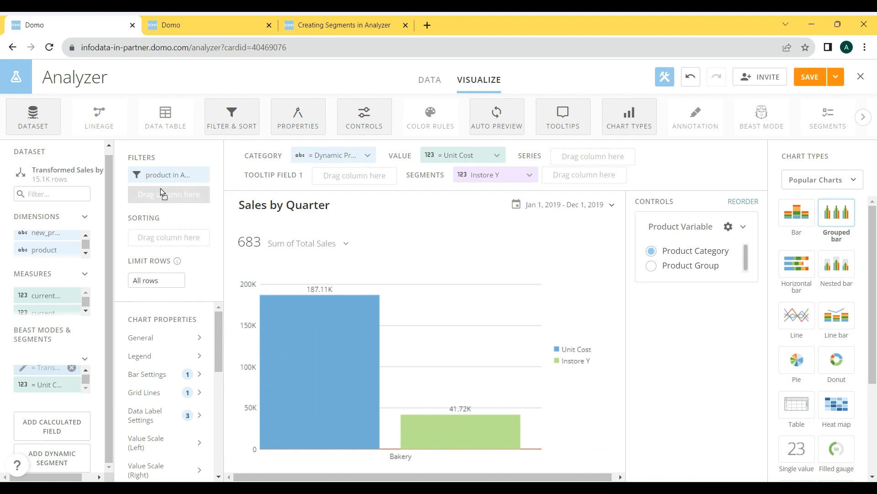
click(4, 438)
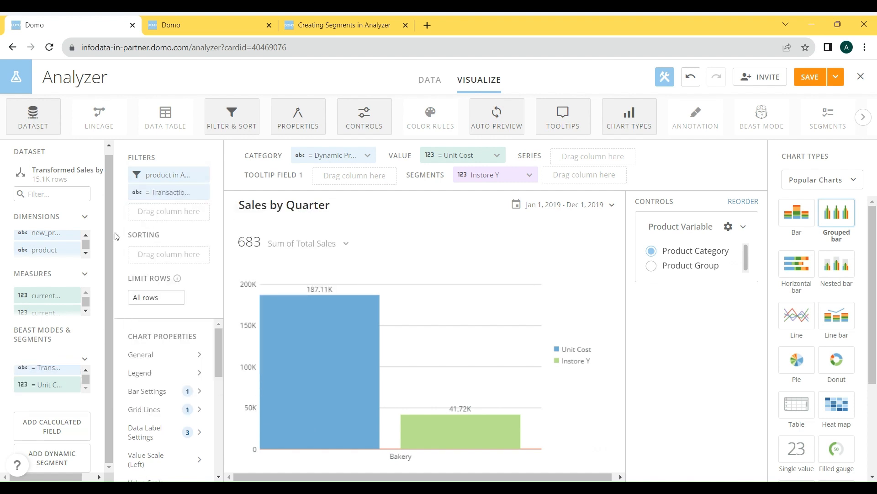
click(162, 189)
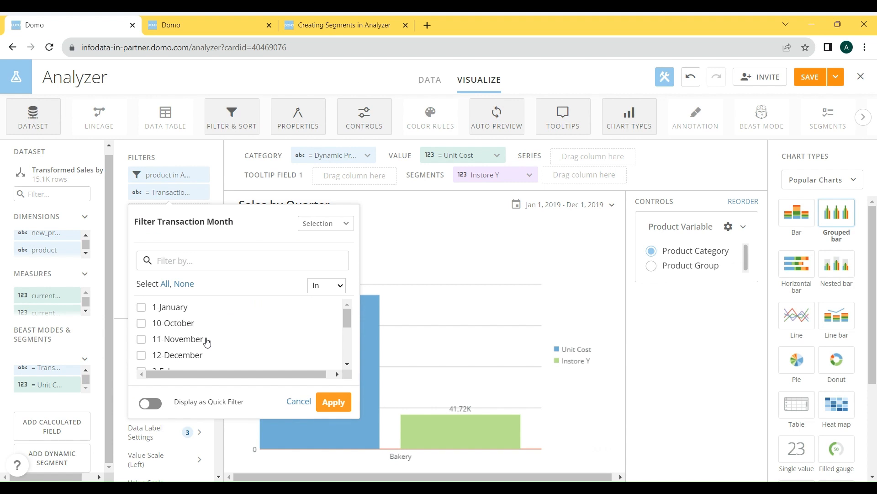
click(170, 307)
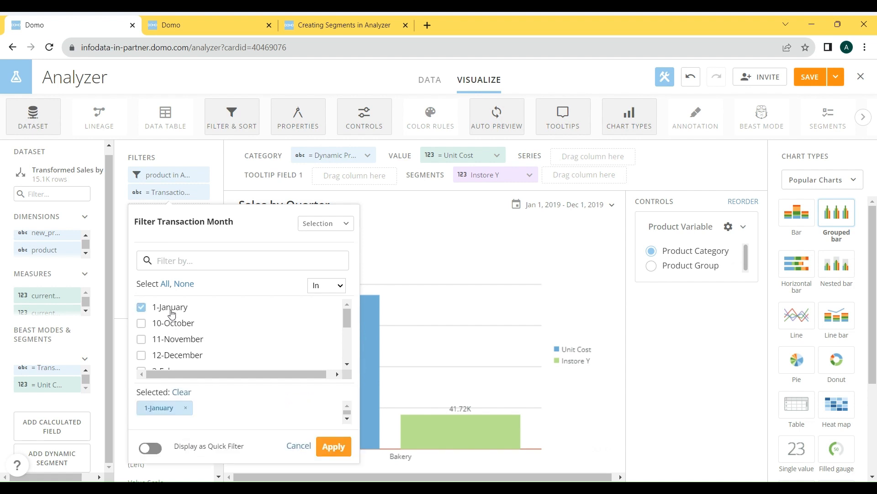
click(336, 451)
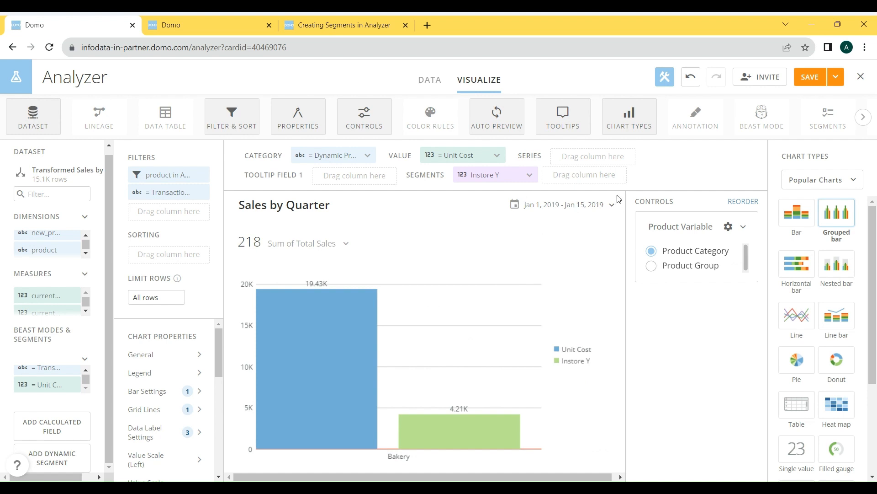
- Deselect Almond Croissant in the product filter, display it as a quick filter, and switch the Product Variable control to Product Group
mouse_move(250, 224)
click(168, 174)
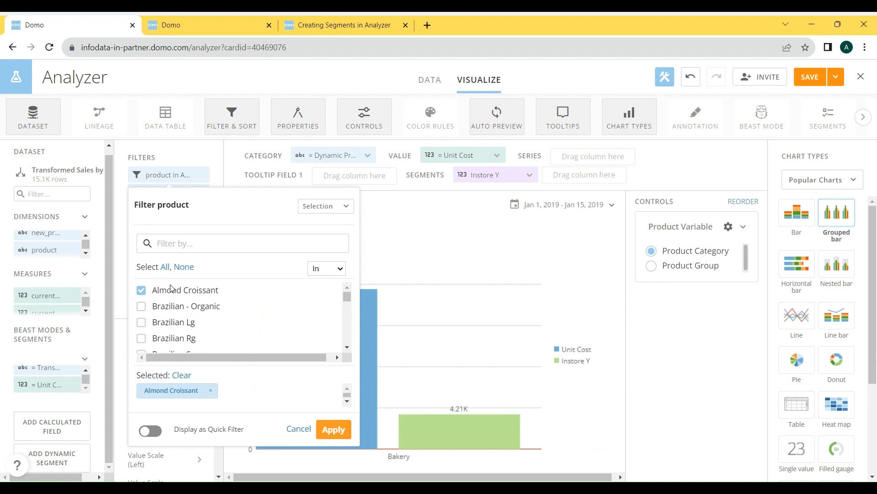
click(142, 290)
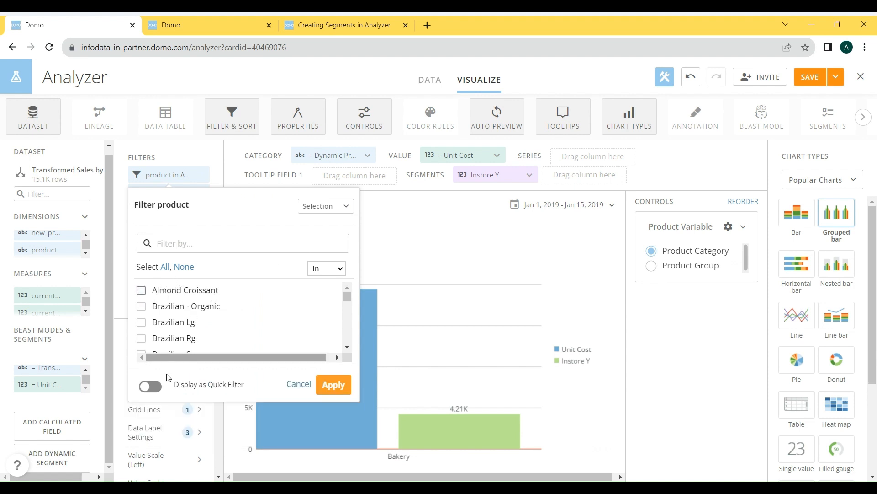
click(154, 389)
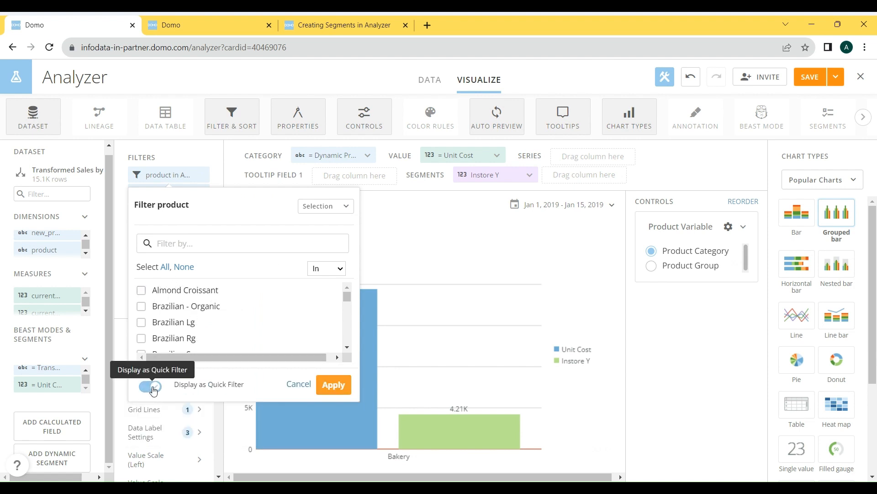
click(330, 386)
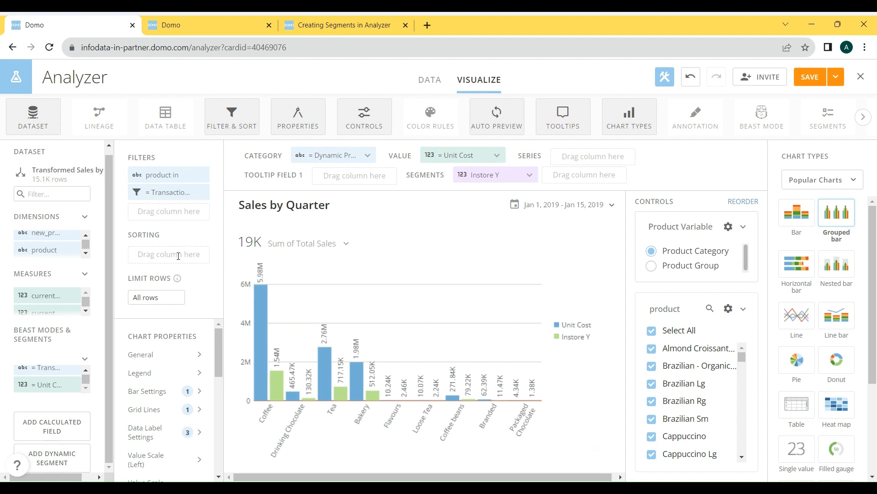
click(679, 271)
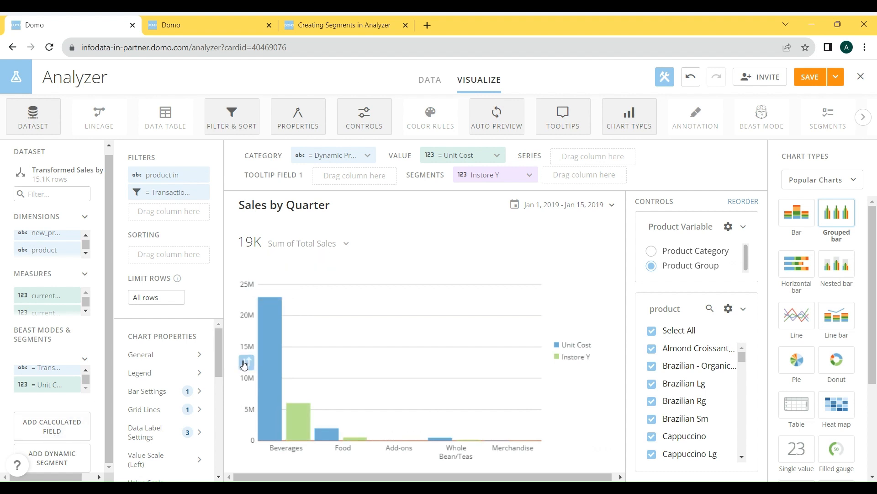
- Cycle the value axis quick sort through its available orders and return the chart to its unsorted order
click(245, 364)
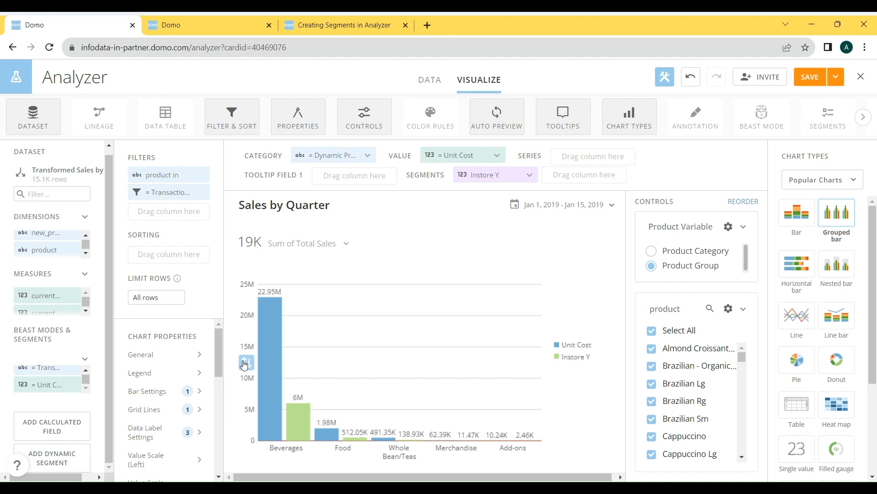
click(245, 365)
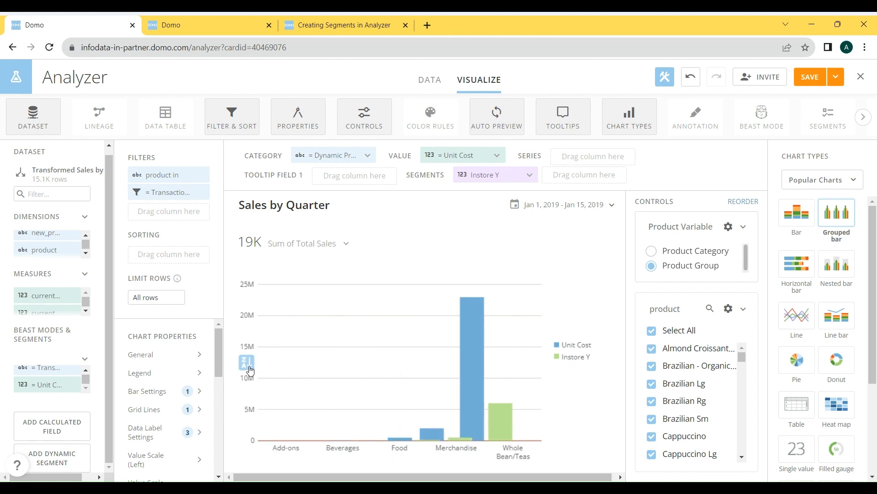
click(245, 368)
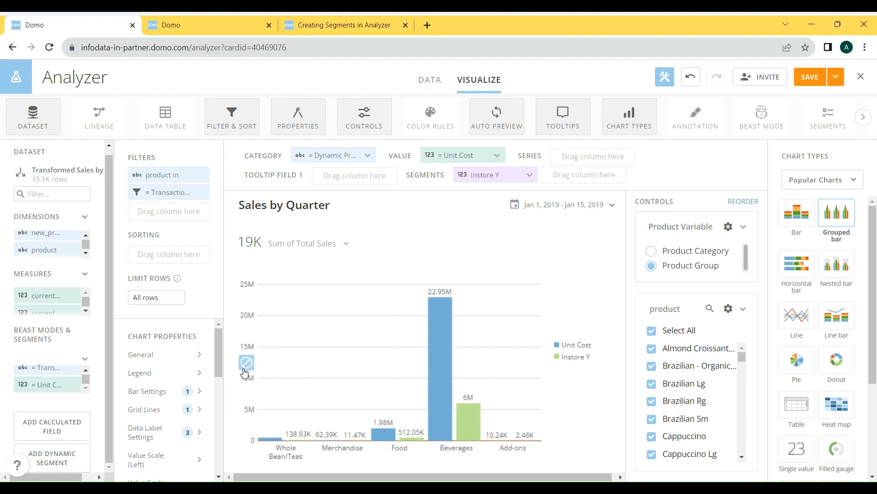
click(246, 366)
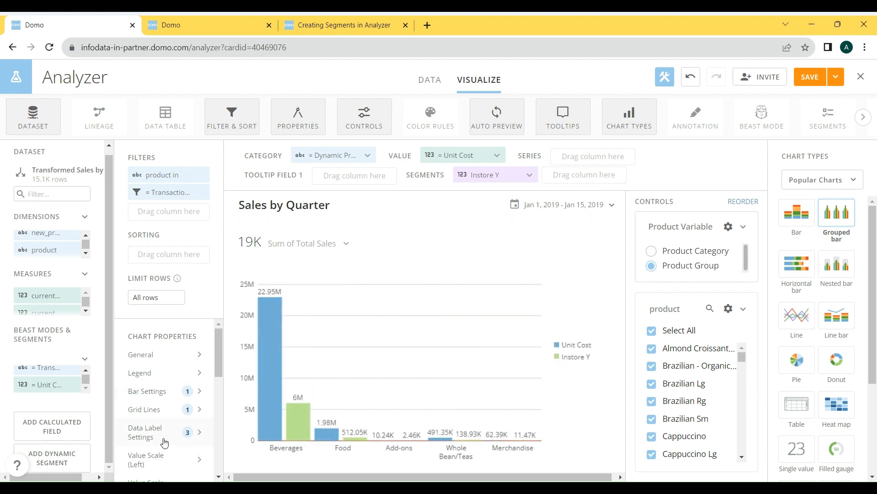
- Start a new calculated field named Sort Product Group
click(58, 436)
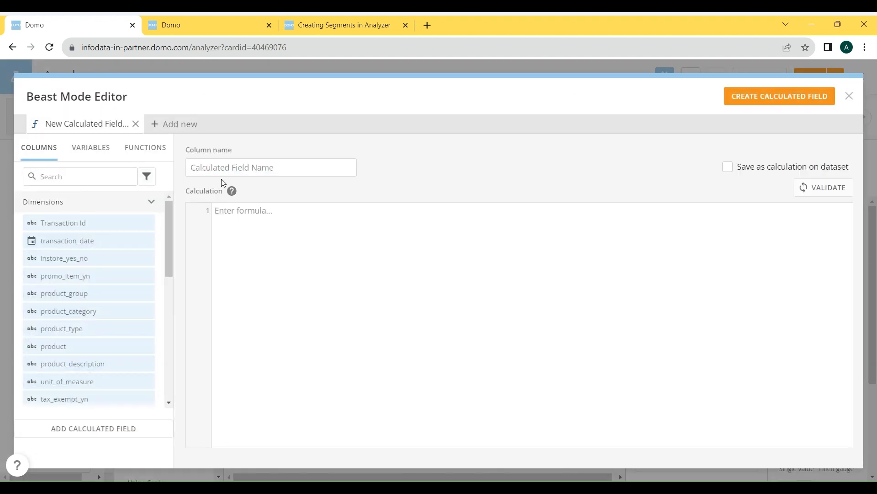
click(226, 163)
text(S)
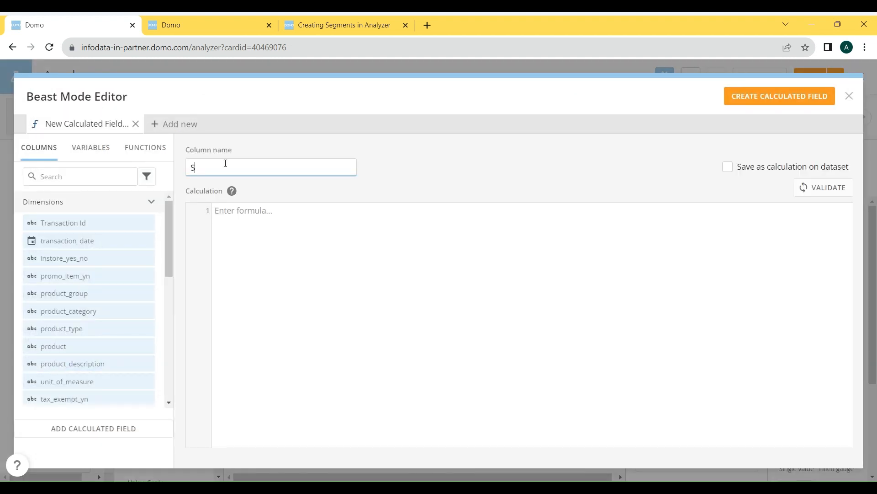
text(ort Product )
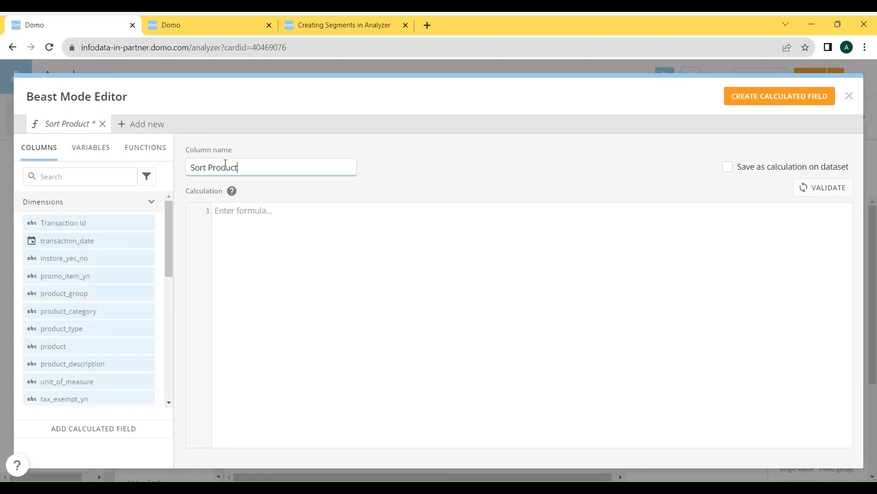
text(Group)
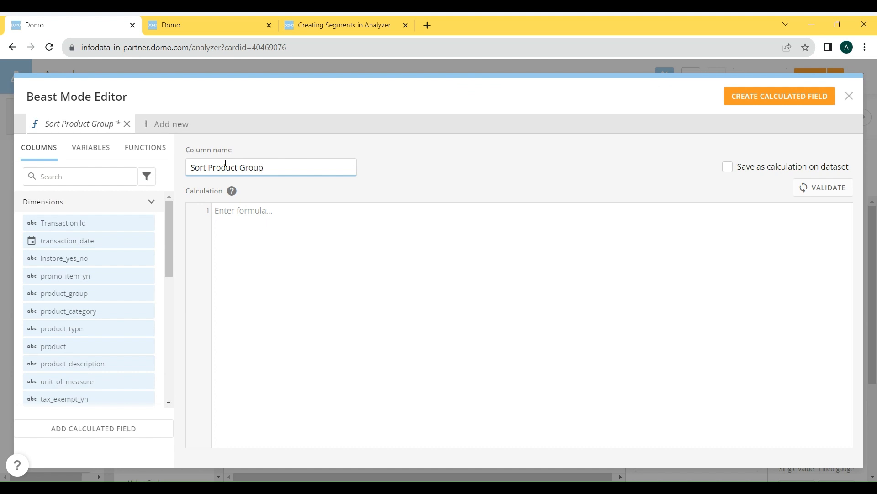
- Begin the Sort Product Group formula as a CASE on `product_group` with an opening WHEN line
click(356, 284)
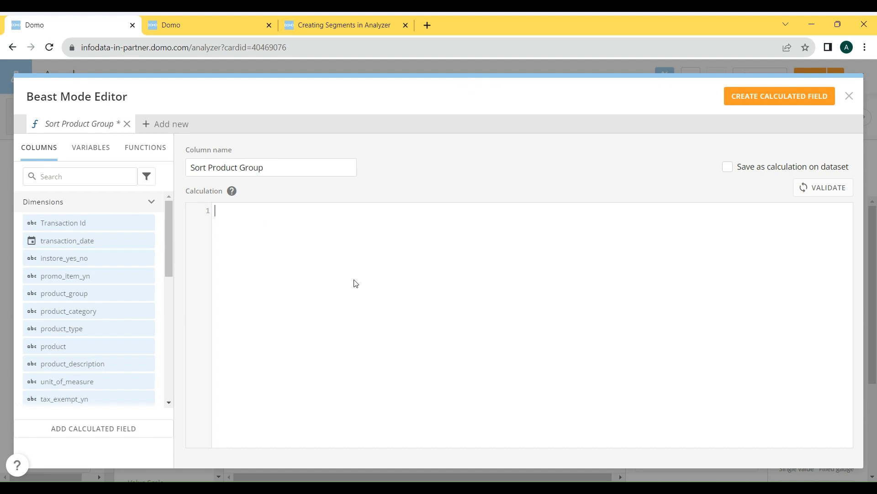
text(CASE     )
text(prod)
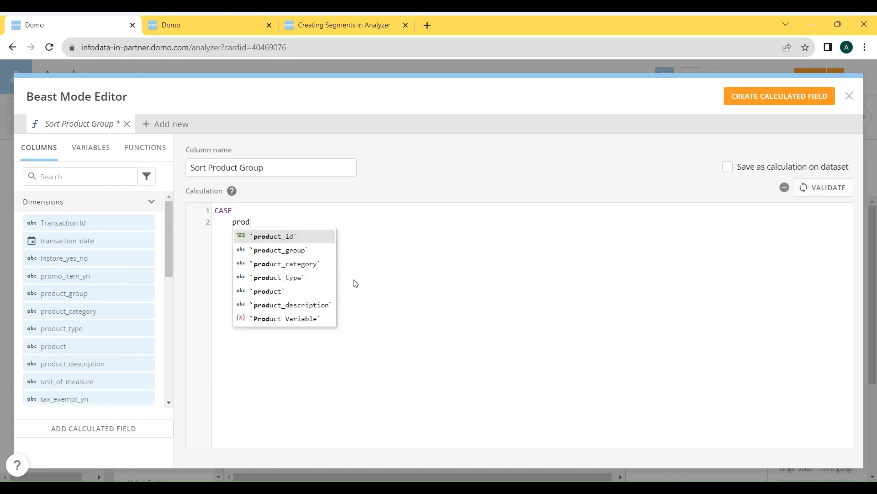
key(Up)
key(Up)
key(Up)
key(Up)
key(Up)
key(Up)
key(Return)
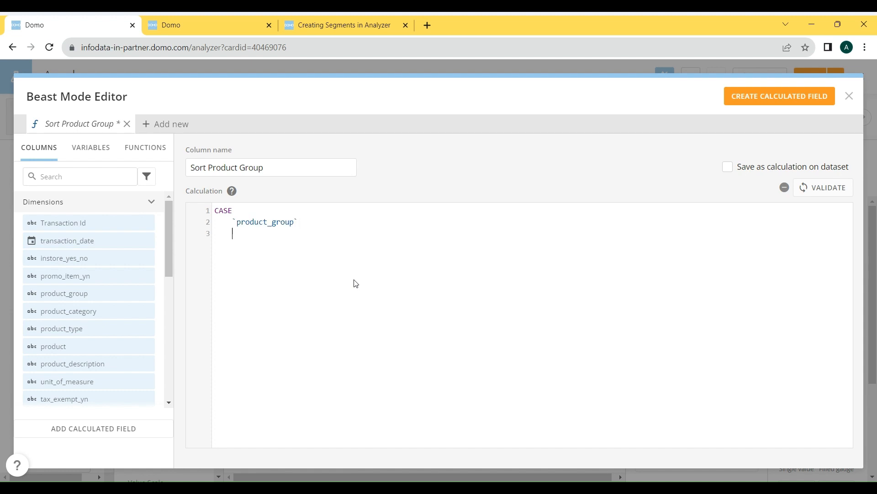
text(WHEN ")
key(BackSpace)
- Look up the product_group values by adding that column as a filter in the second Analyzer browser tab
click(176, 34)
double_click(69, 204)
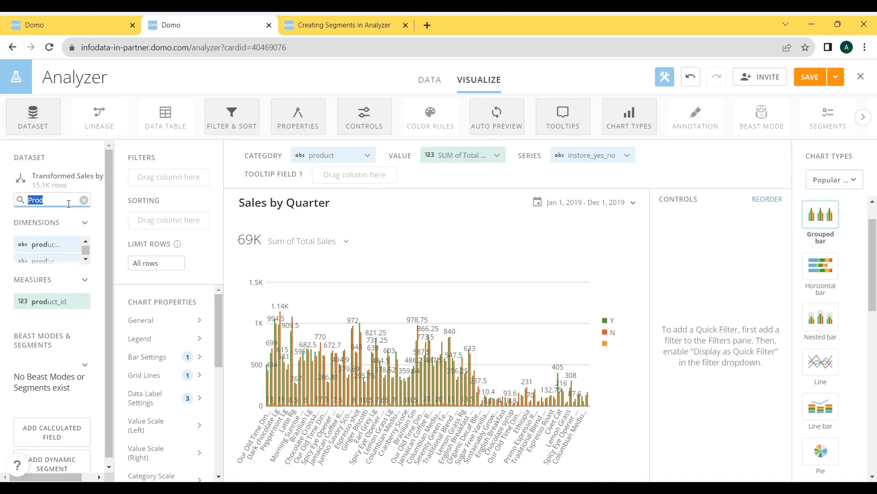
text(product_gr)
drag(47, 244, 171, 174)
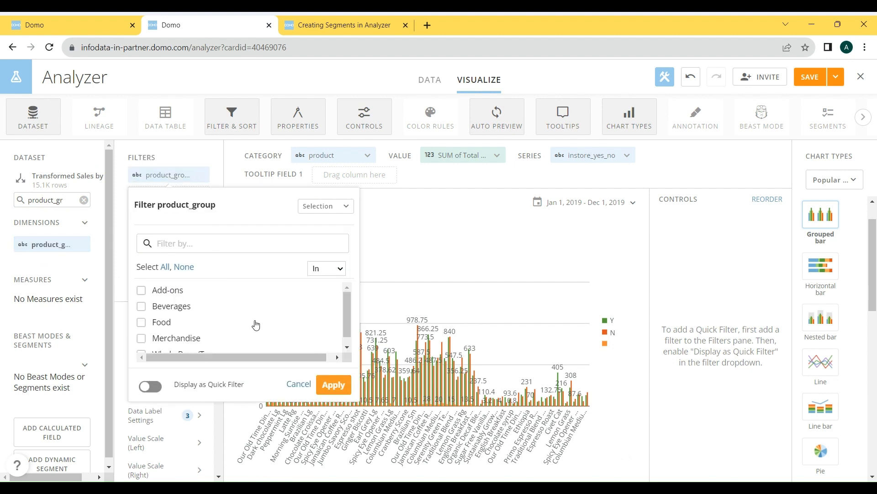
scroll(251, 326, down, 1)
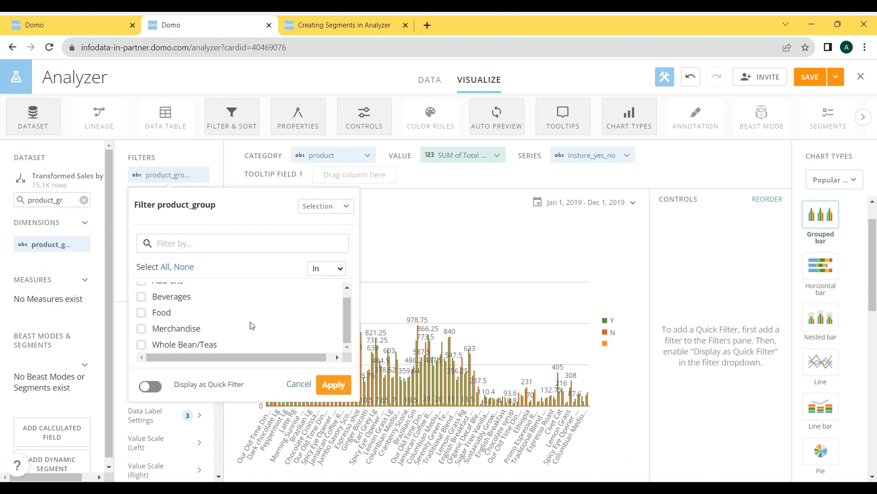
scroll(250, 325, up, 1)
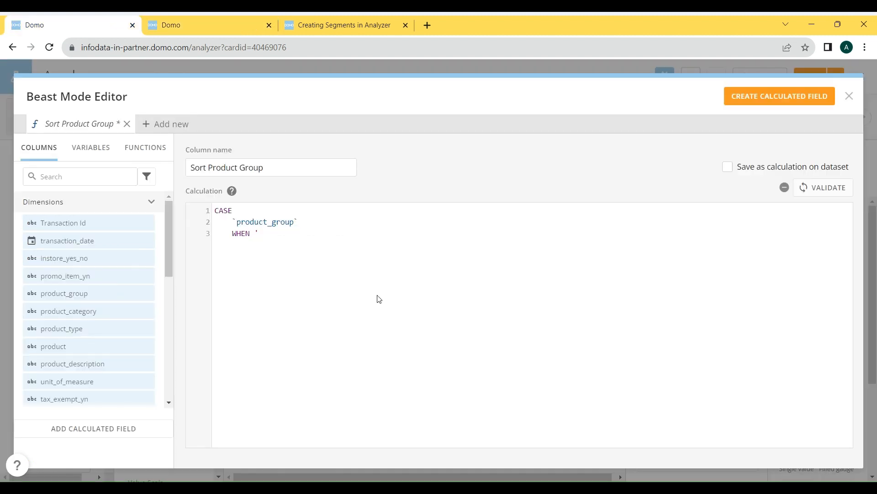
- Return to the formula and write WHEN lines for 'Add-Ons', 'Beverages', 'Food' and 'Merchandise'
text(Add-Ons'     WHEN 'Ben)
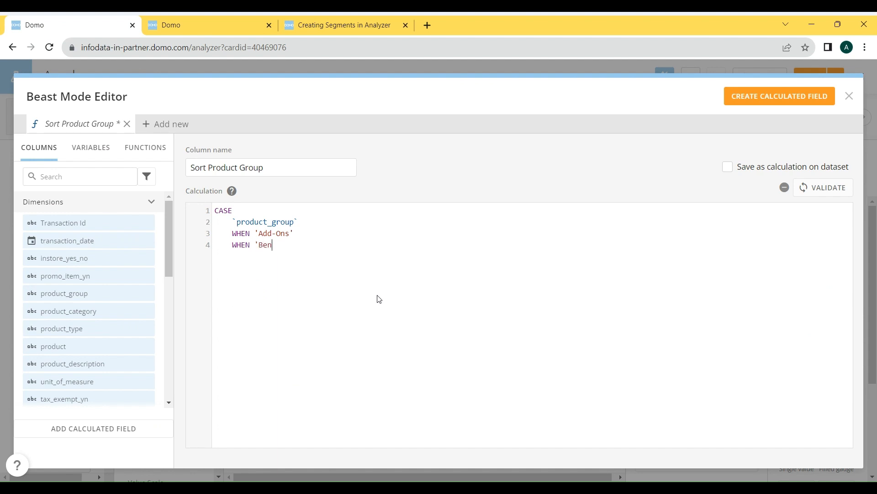
key(BackSpace)
text(verages')
text(WHEN 'Food'WHEN 'Merchan)
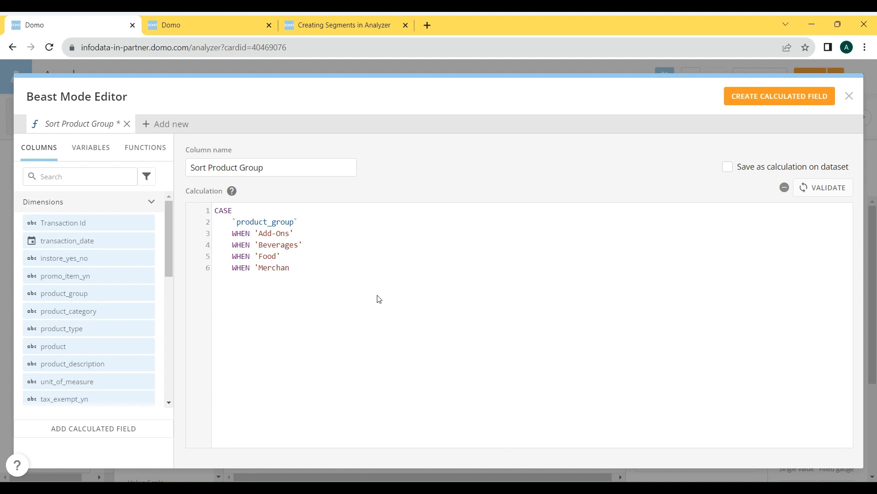
text(diseWH)
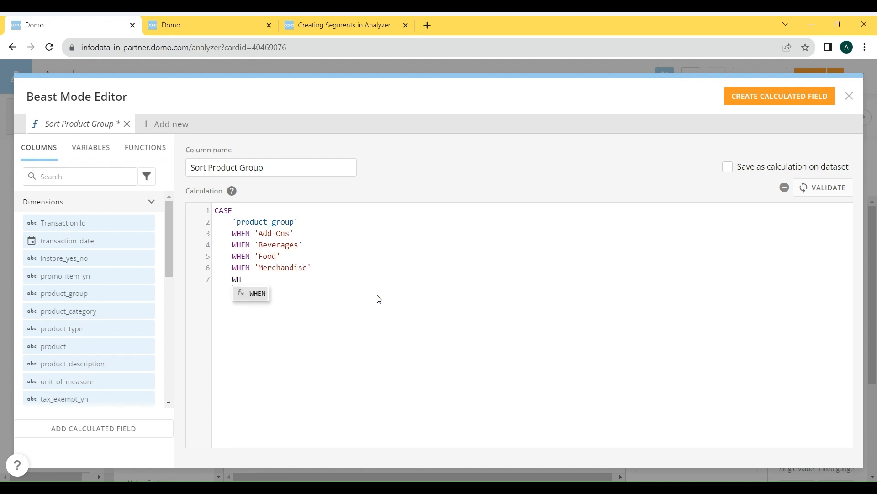
text(EN ')
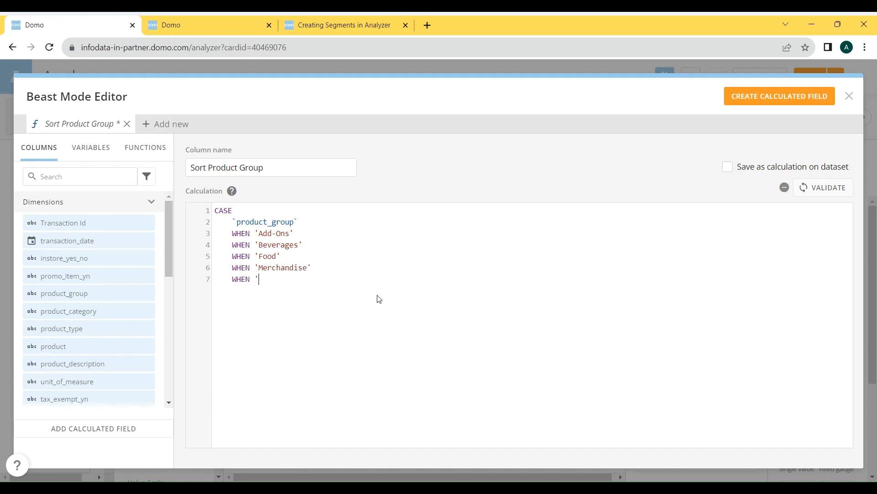
- Check the last product group in the second Analyzer browser tab and add a WHEN line for 'Whole Bean/Teas'
click(185, 17)
scroll(263, 308, down, 1)
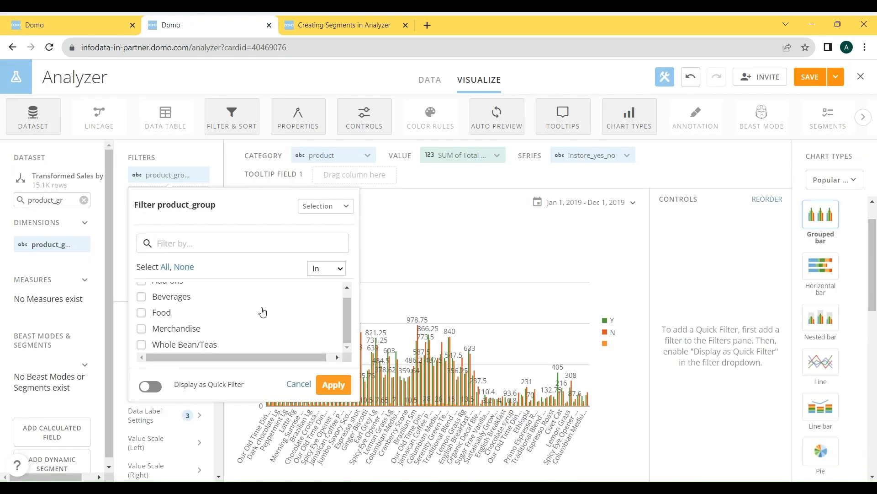
scroll(247, 339, up, 1)
click(108, 20)
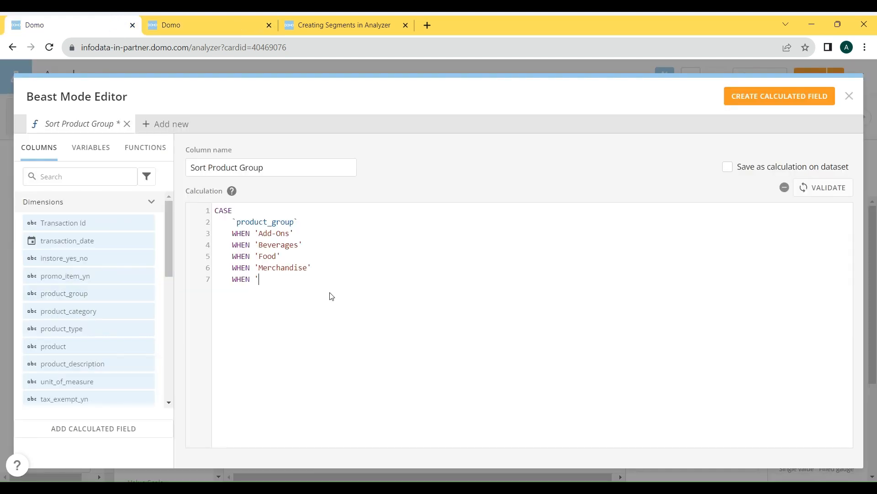
text(Whole Bean)
text(/Teas)
- Assign THEN values of 2 to Add-Ons, 1 to Beverages, 5 to Food, 4 to Merchandise and 3 to Whole Bean/Teas
text(THEN )
text(2)
text(THEN )
text(1)
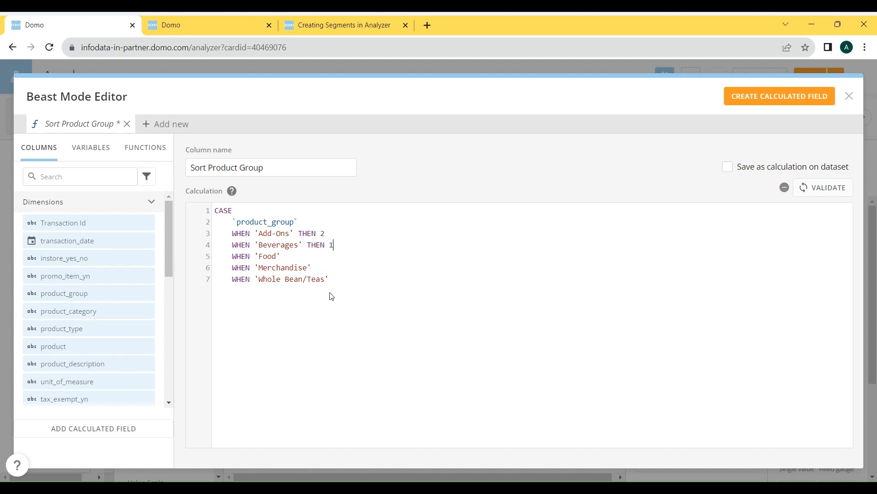
text( THEN 5)
key(Down)
text(THEN 6 THEN)
key(Up)
key(BackSpace)
text(4)
text(3)
- Finish the CASE formula with ELSE 6 and END
key(Return)
text(ELS)
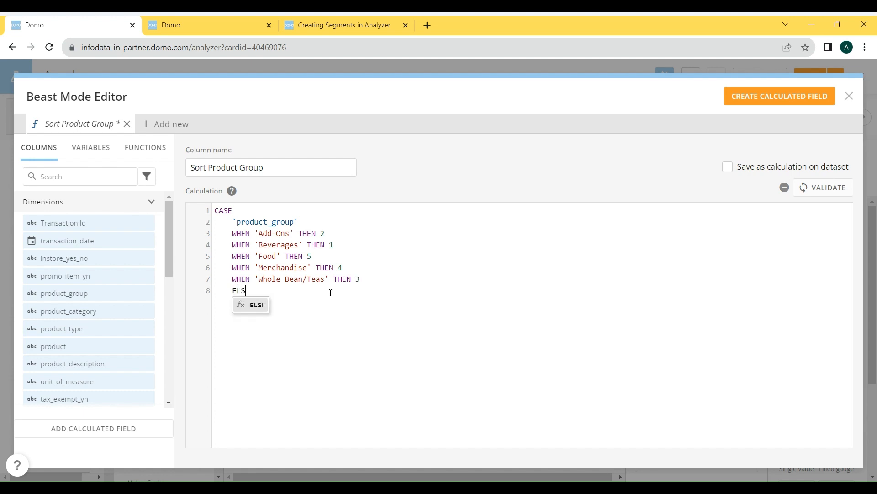
text(E 7)
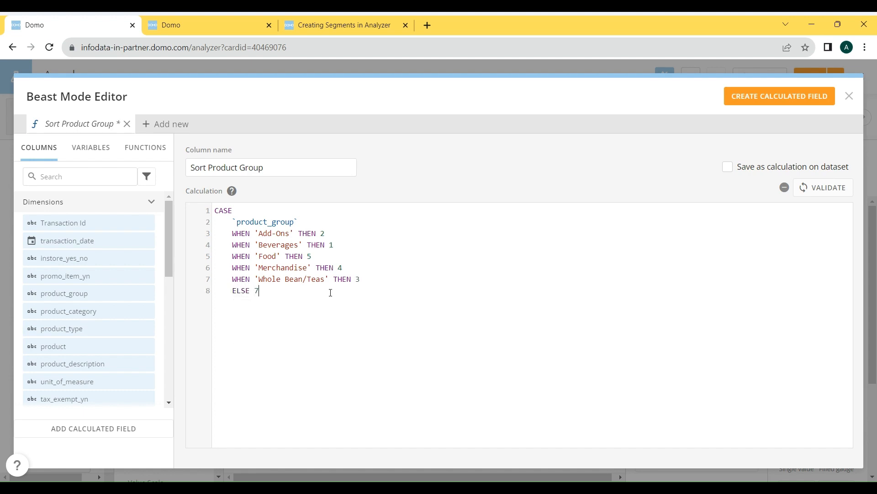
key(BackSpace)
text(6 )
text(END)
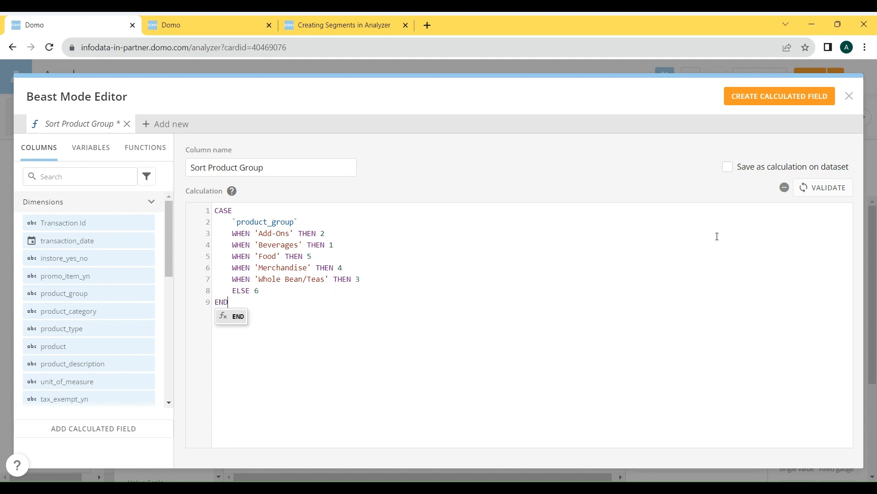
- Validate Sort Product Group and create it as a calculation saved on the dataset, closing the editor and its notifications
click(806, 170)
click(813, 188)
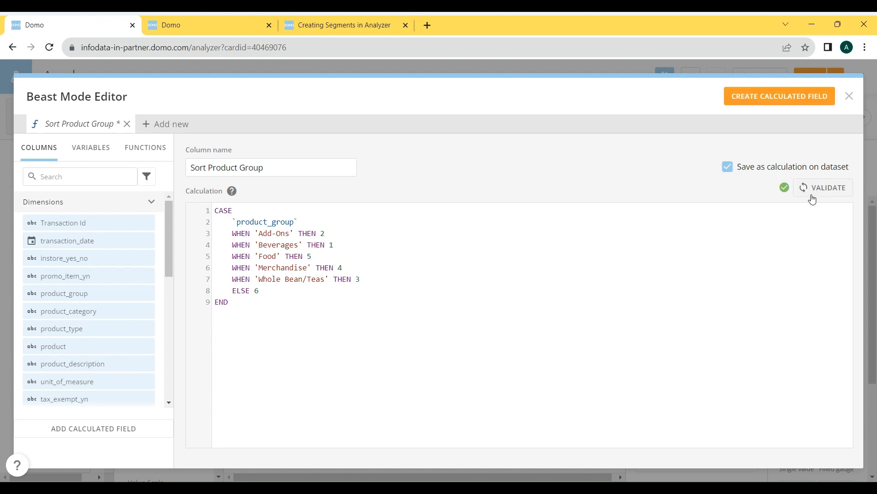
click(794, 97)
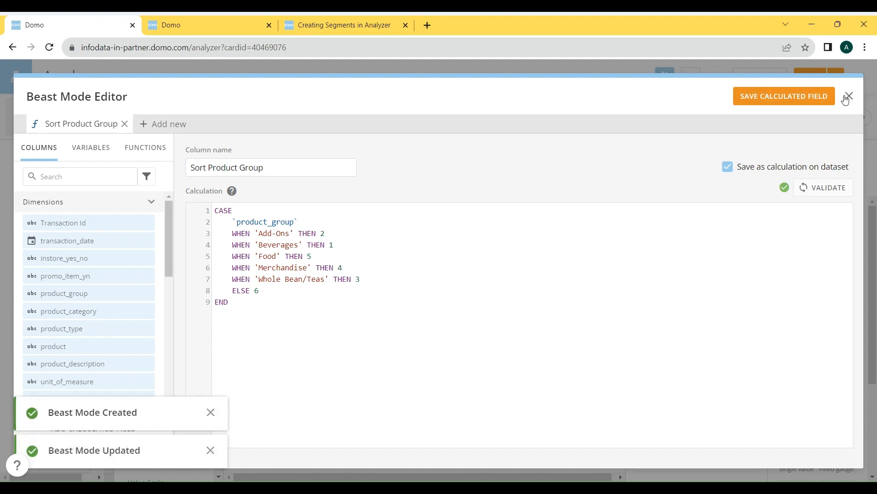
click(848, 95)
click(210, 412)
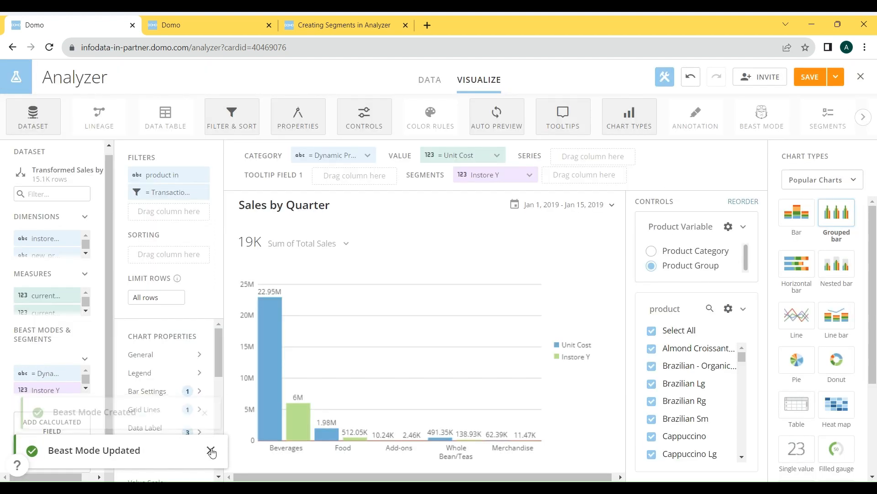
click(212, 452)
- Sort the chart by the Sort Product Group field in ascending order with no aggregation
mouse_move(44, 367)
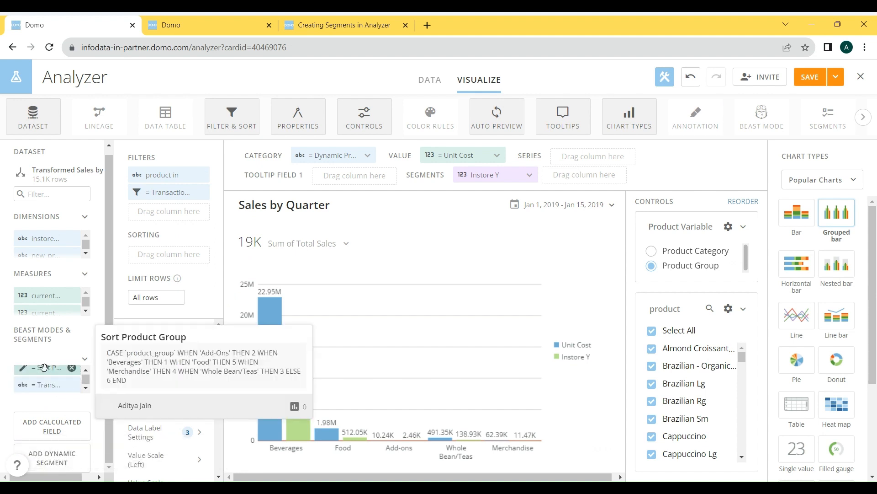
drag(44, 367, 159, 257)
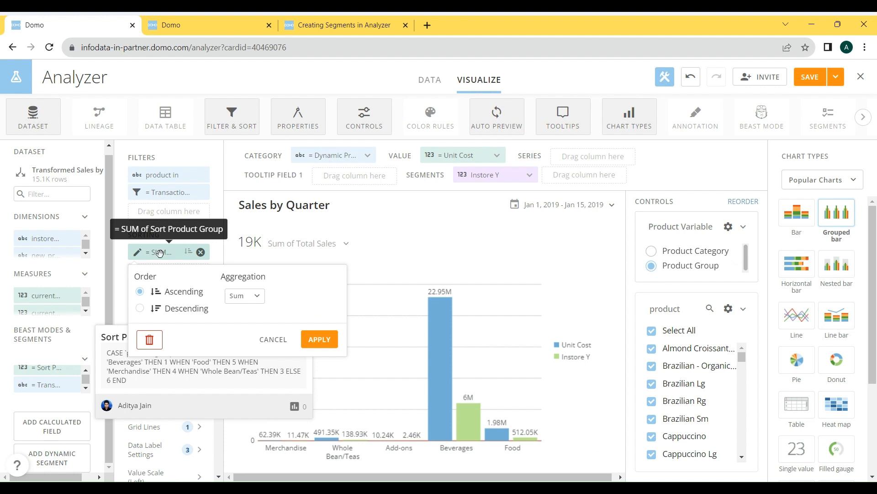
click(249, 296)
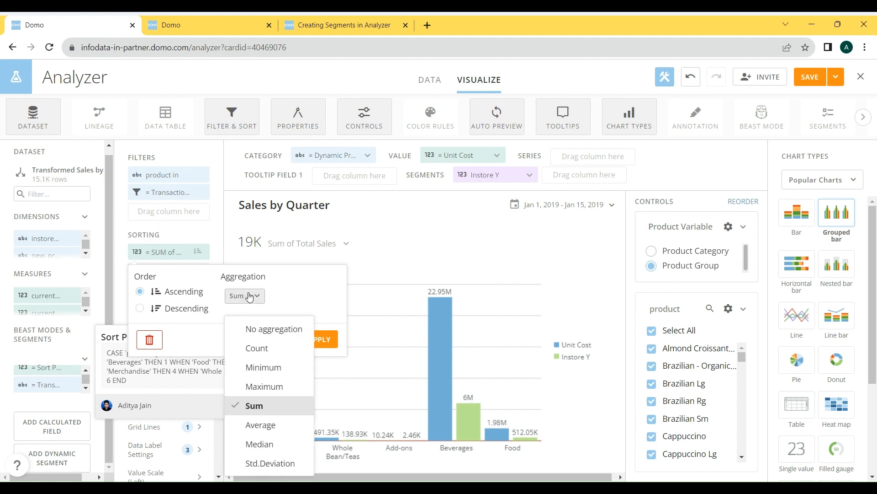
click(263, 329)
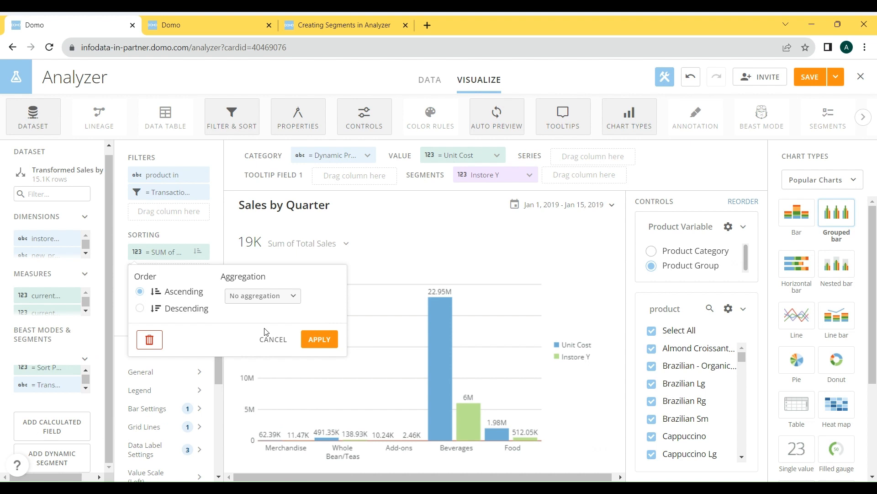
click(316, 339)
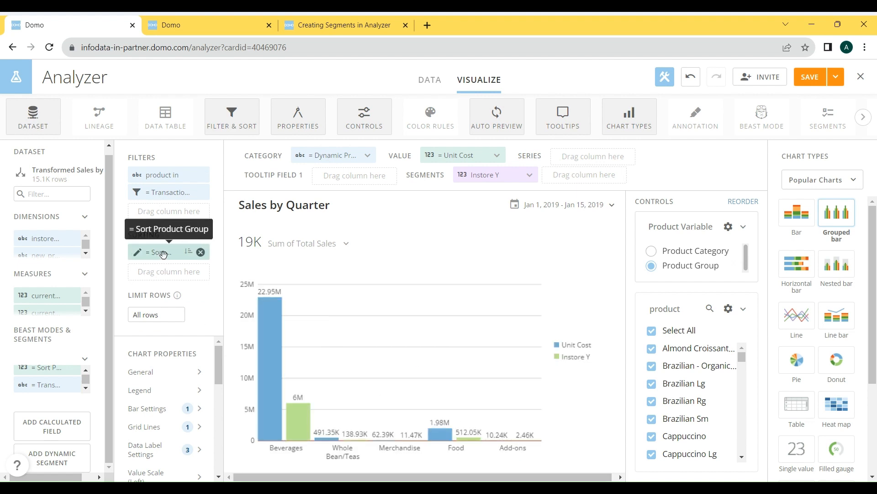
- Check the sort settings and examine the Beverages and Food ranks in the Sort Product Group formula
click(185, 252)
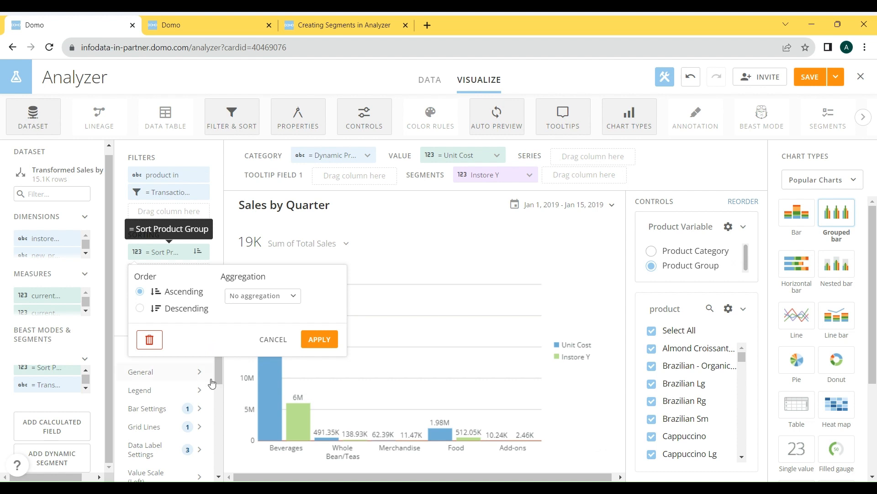
click(55, 383)
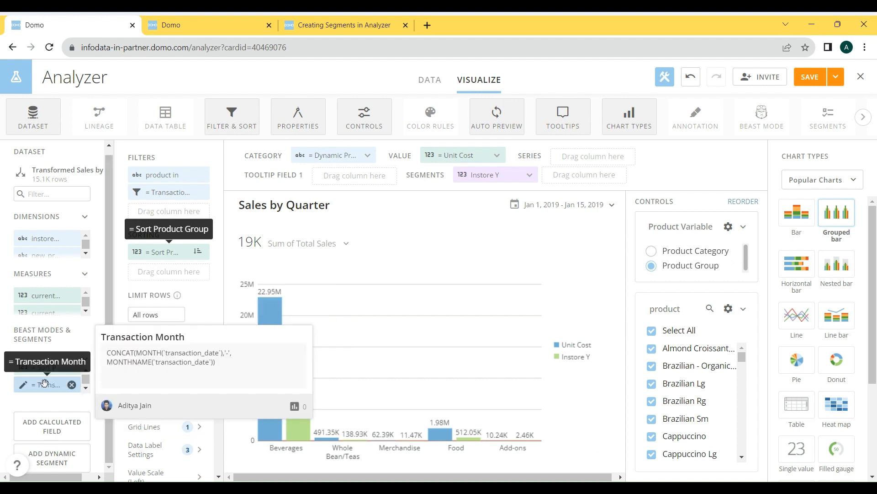
click(43, 371)
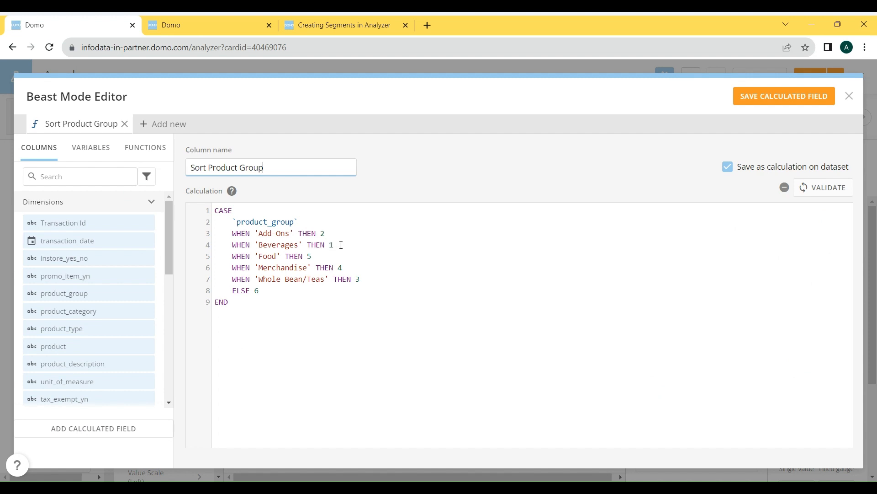
drag(341, 245, 232, 245)
click(360, 249)
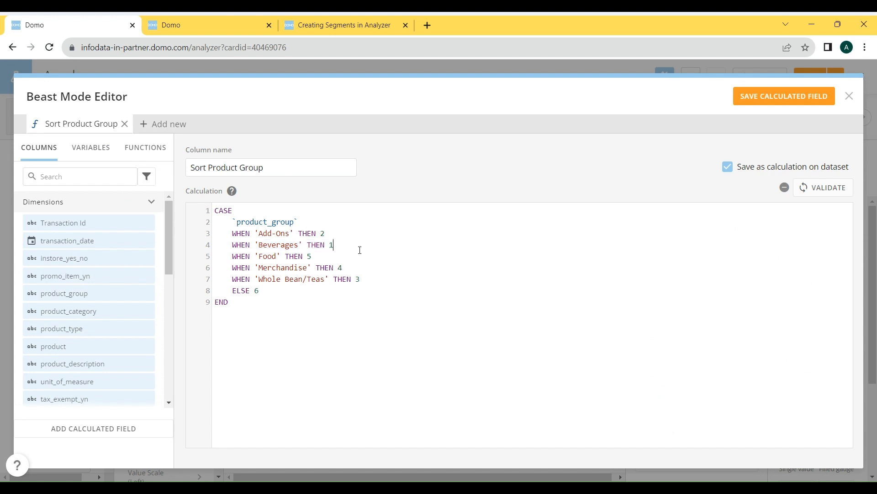
drag(336, 244, 330, 243)
click(329, 244)
drag(333, 244, 330, 245)
drag(325, 256, 309, 254)
click(390, 259)
click(848, 95)
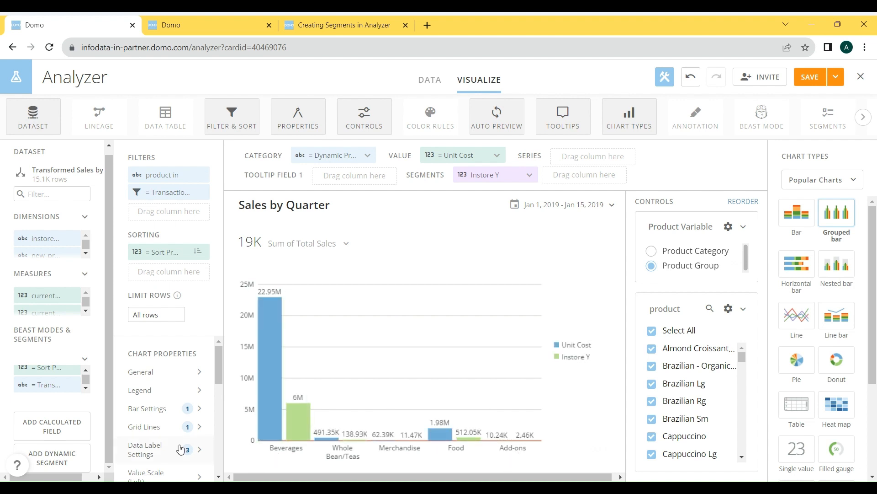
- Reopen the Sort Product Group formula and change 'Add-Ons' to 'Add-ons' in its first WHEN line
click(51, 426)
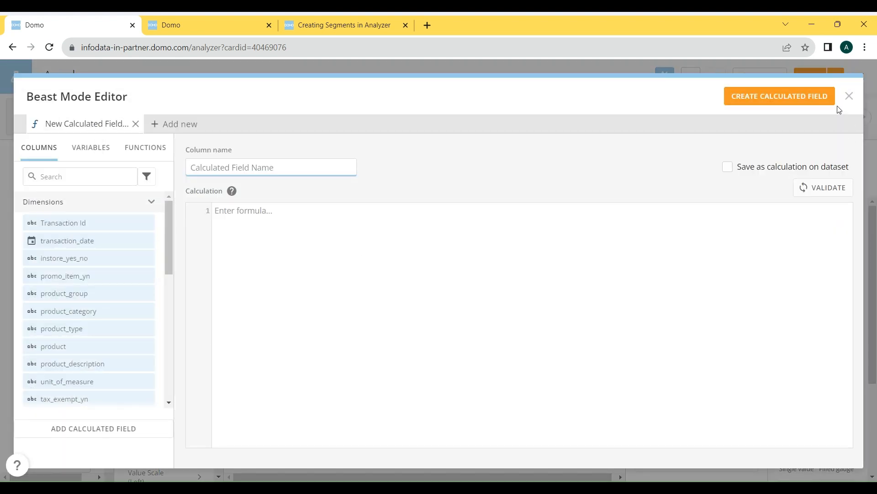
click(849, 96)
click(53, 371)
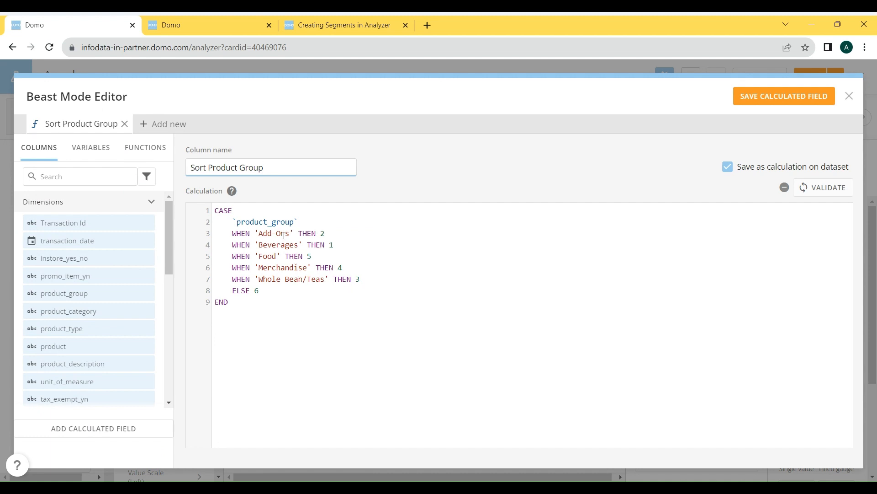
click(284, 235)
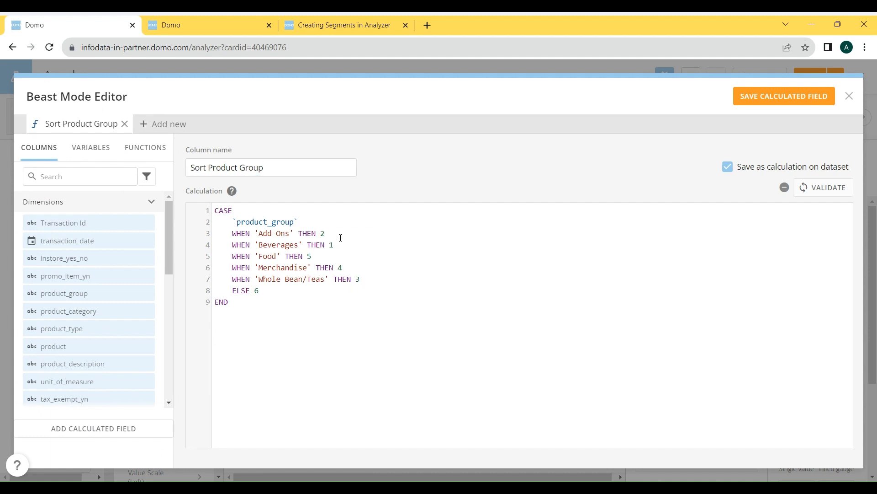
drag(334, 234, 228, 235)
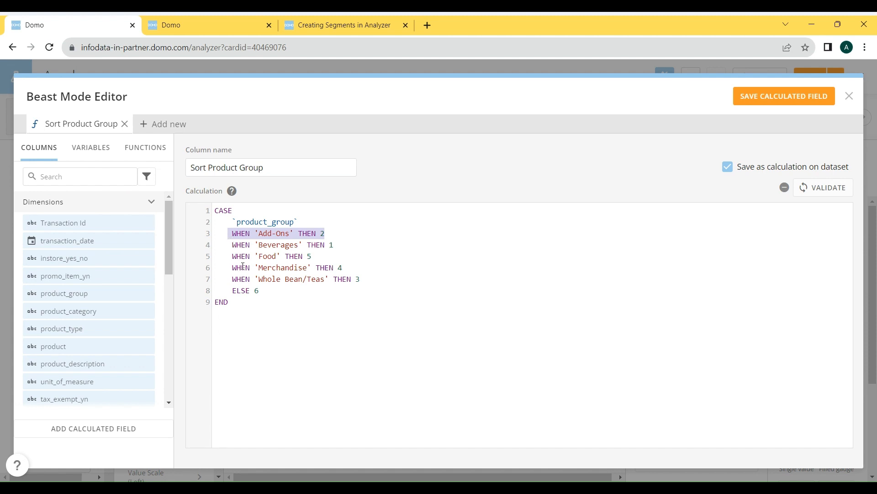
click(276, 290)
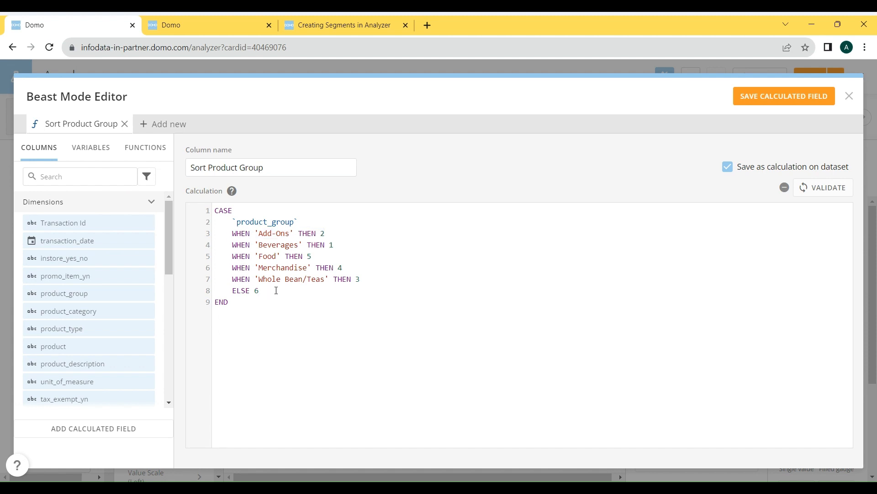
click(283, 233)
key(BackSpace)
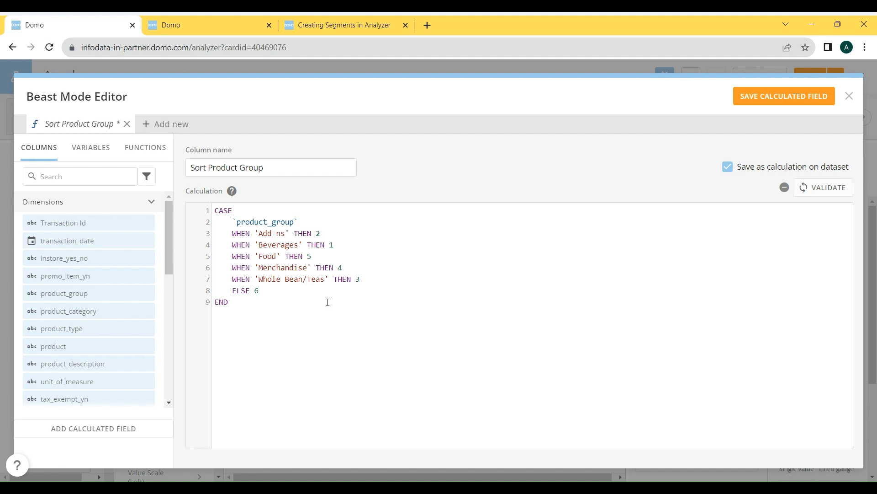
text(o)
- Validate and save the corrected Sort Product Group calculation, and close the editor
click(820, 188)
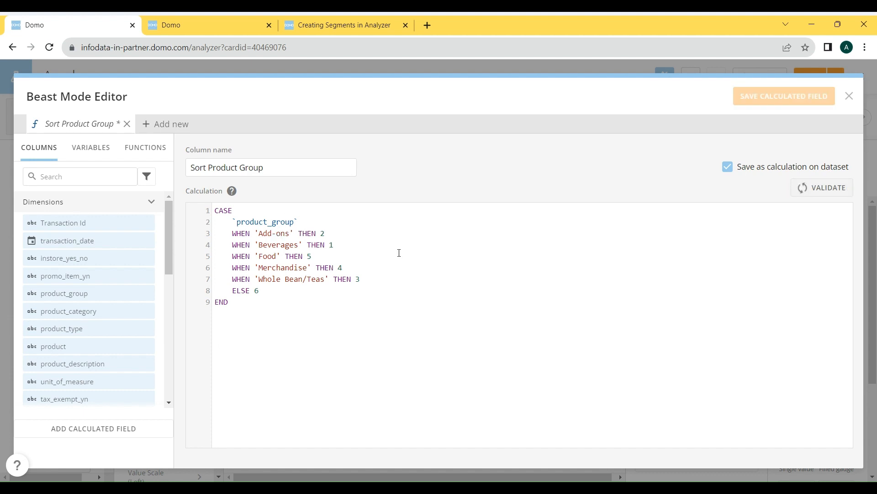
click(783, 101)
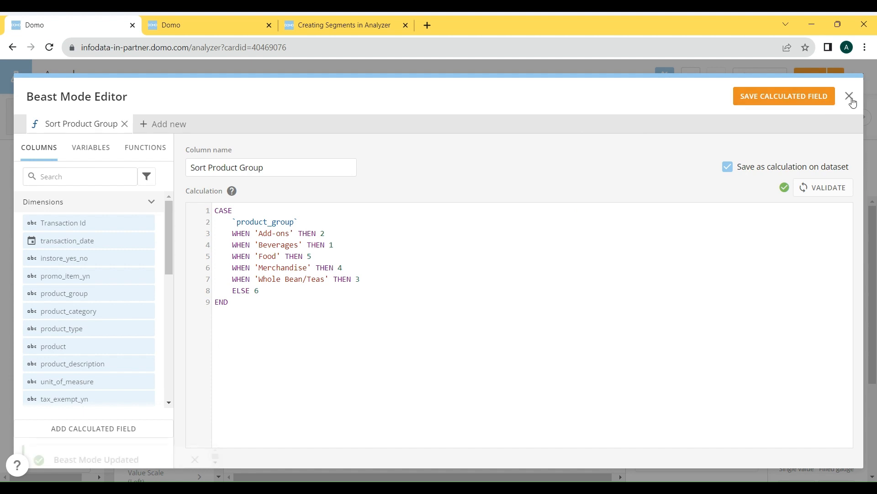
click(850, 97)
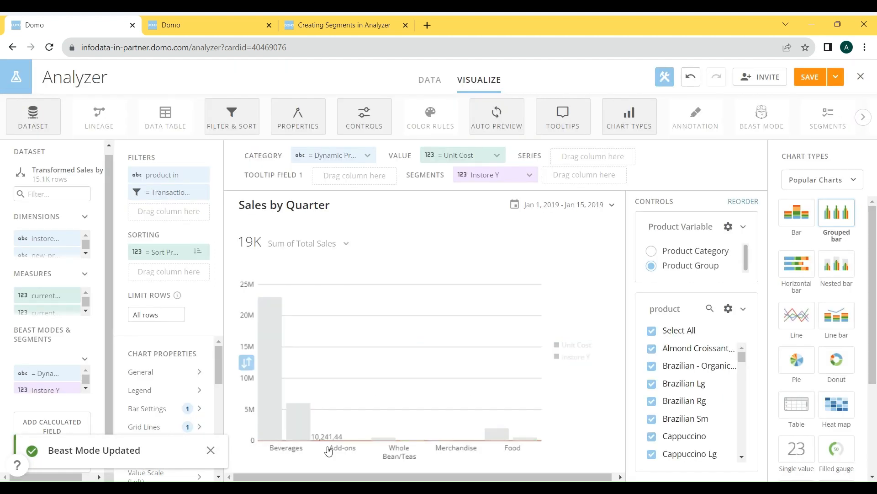
- Switch the Sort Product Group sorting to descending order and apply it to the chart
click(185, 252)
click(327, 340)
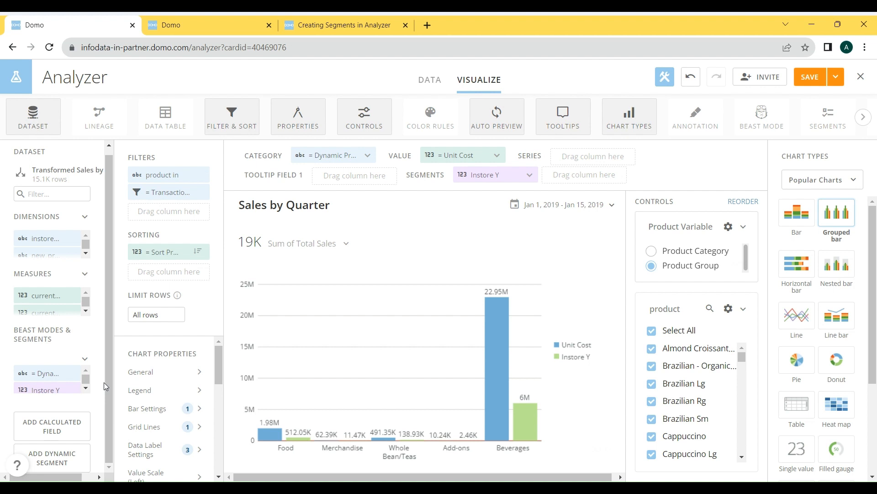
mouse_move(35, 377)
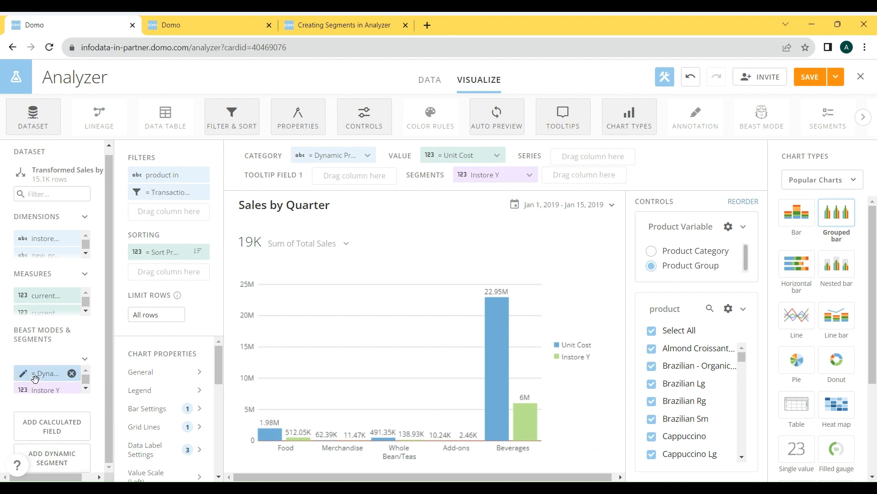